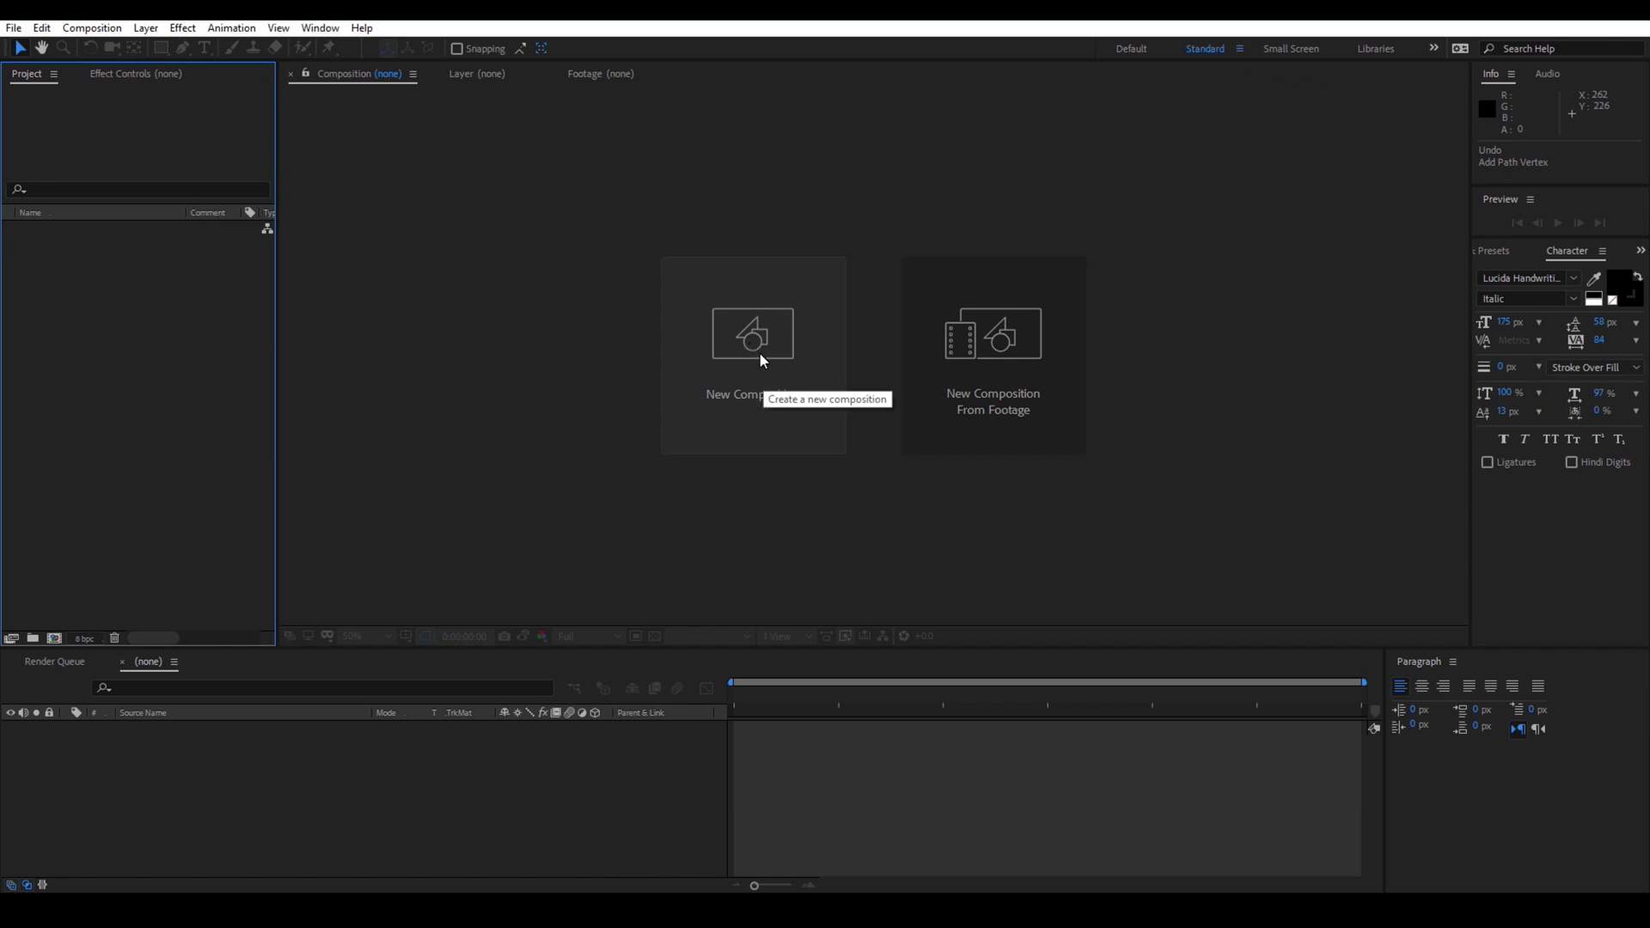
Step: Create a 1920×1080, 30 fps composition named 'Handwriting' and view it at 50%
click(760, 355)
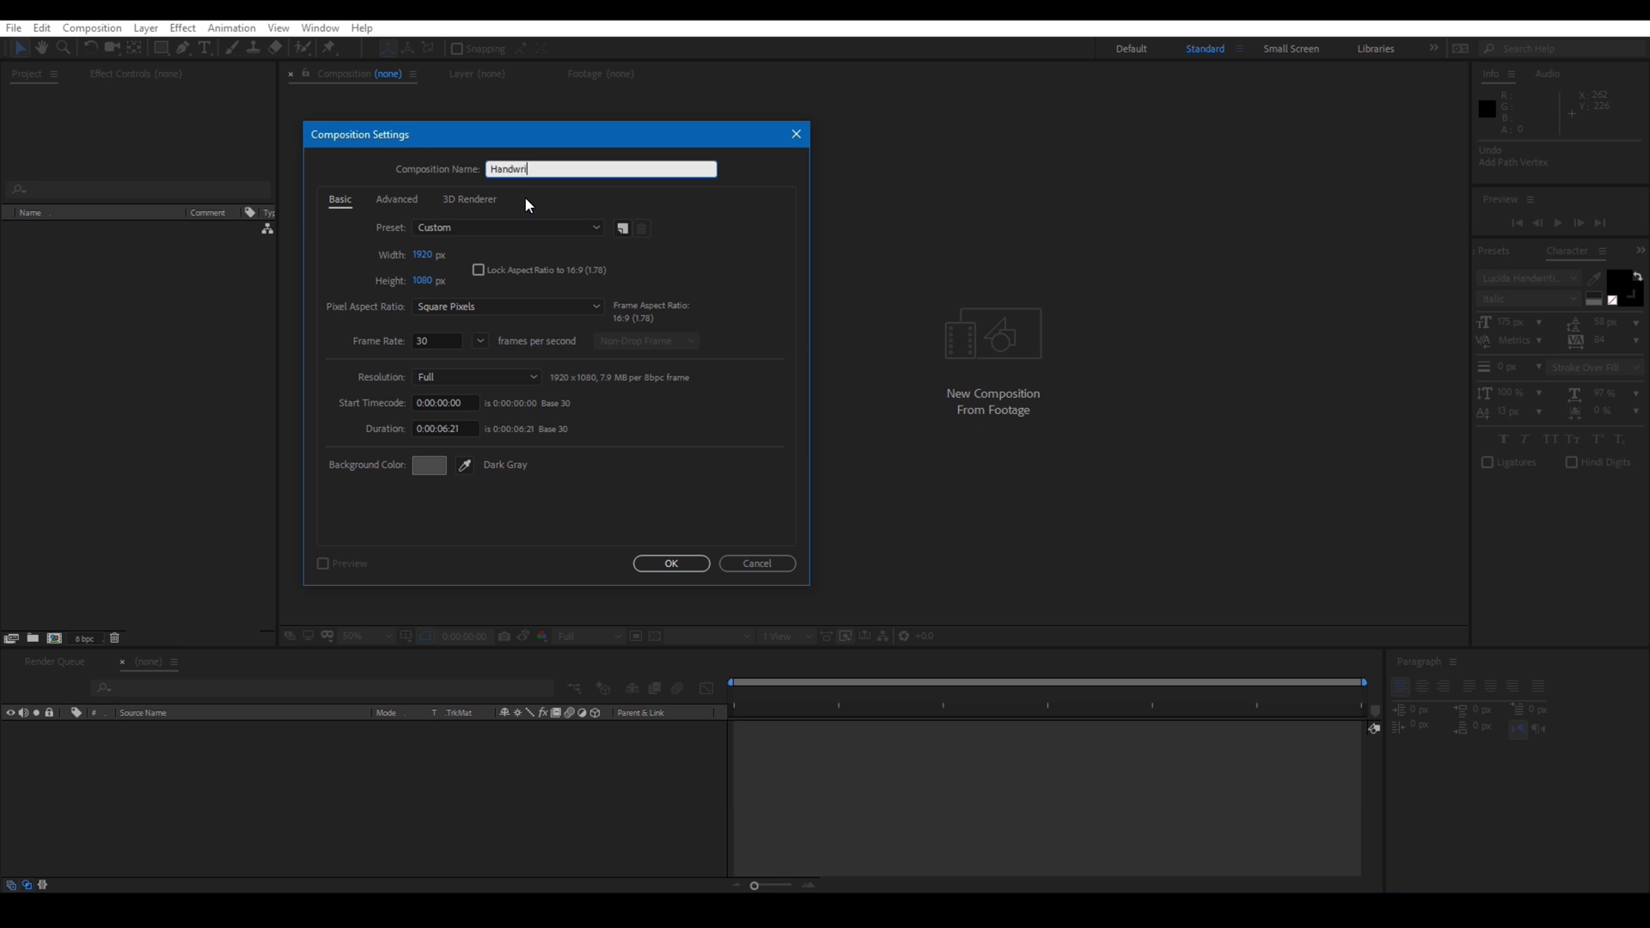
text(Handwriting)
key(Return)
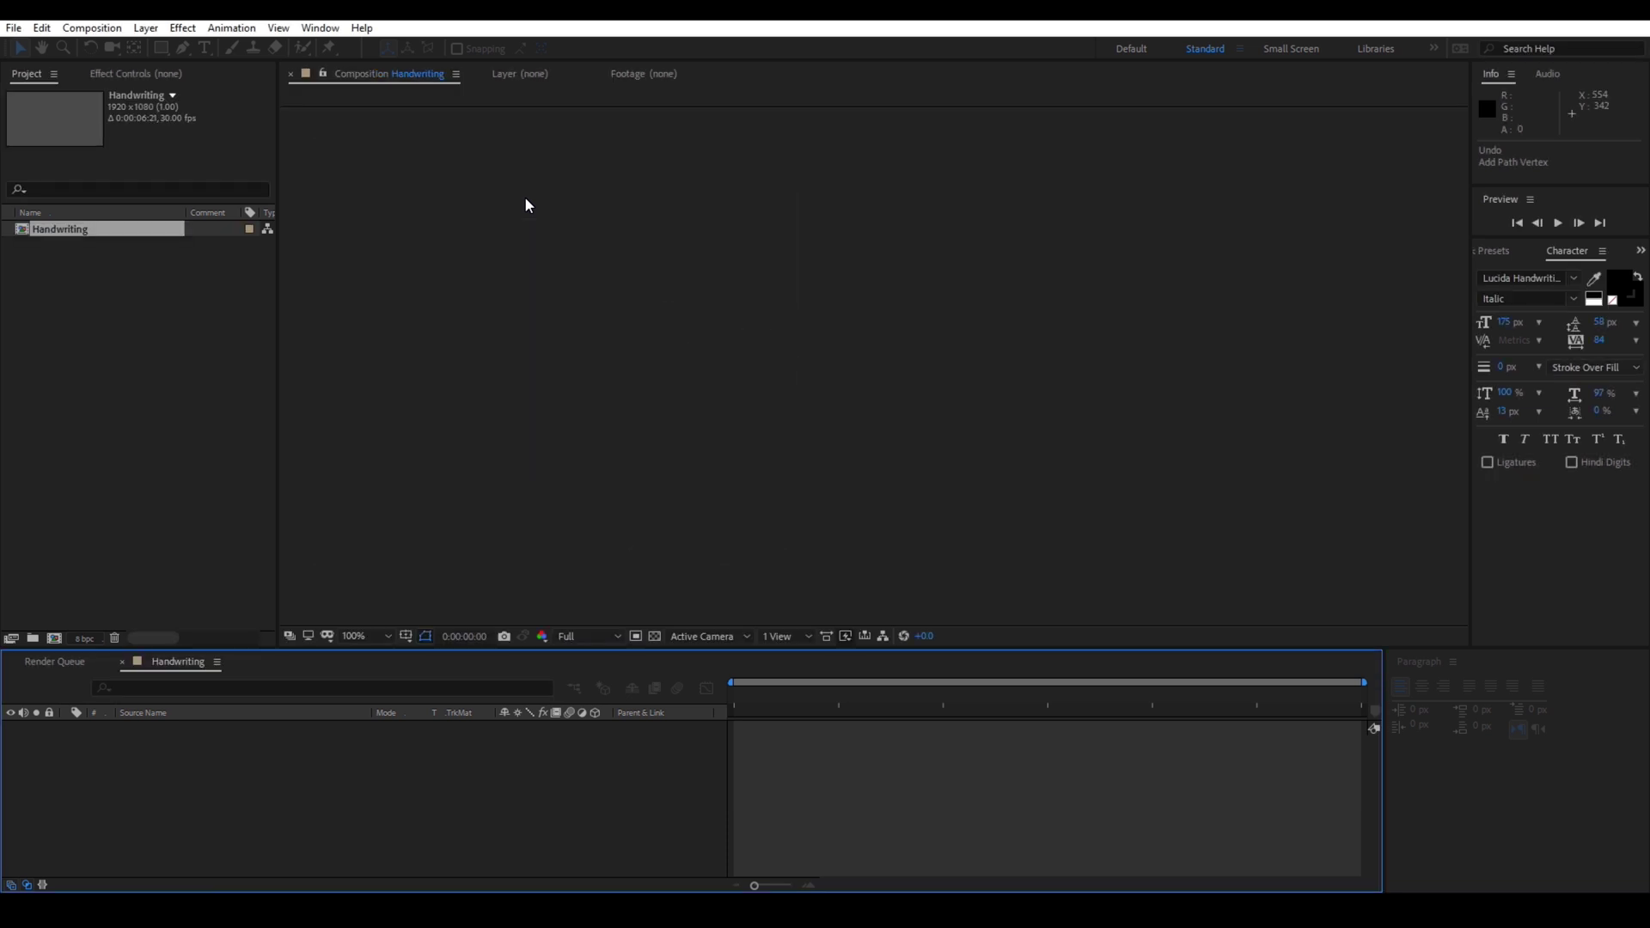
key(comma)
key(comma)
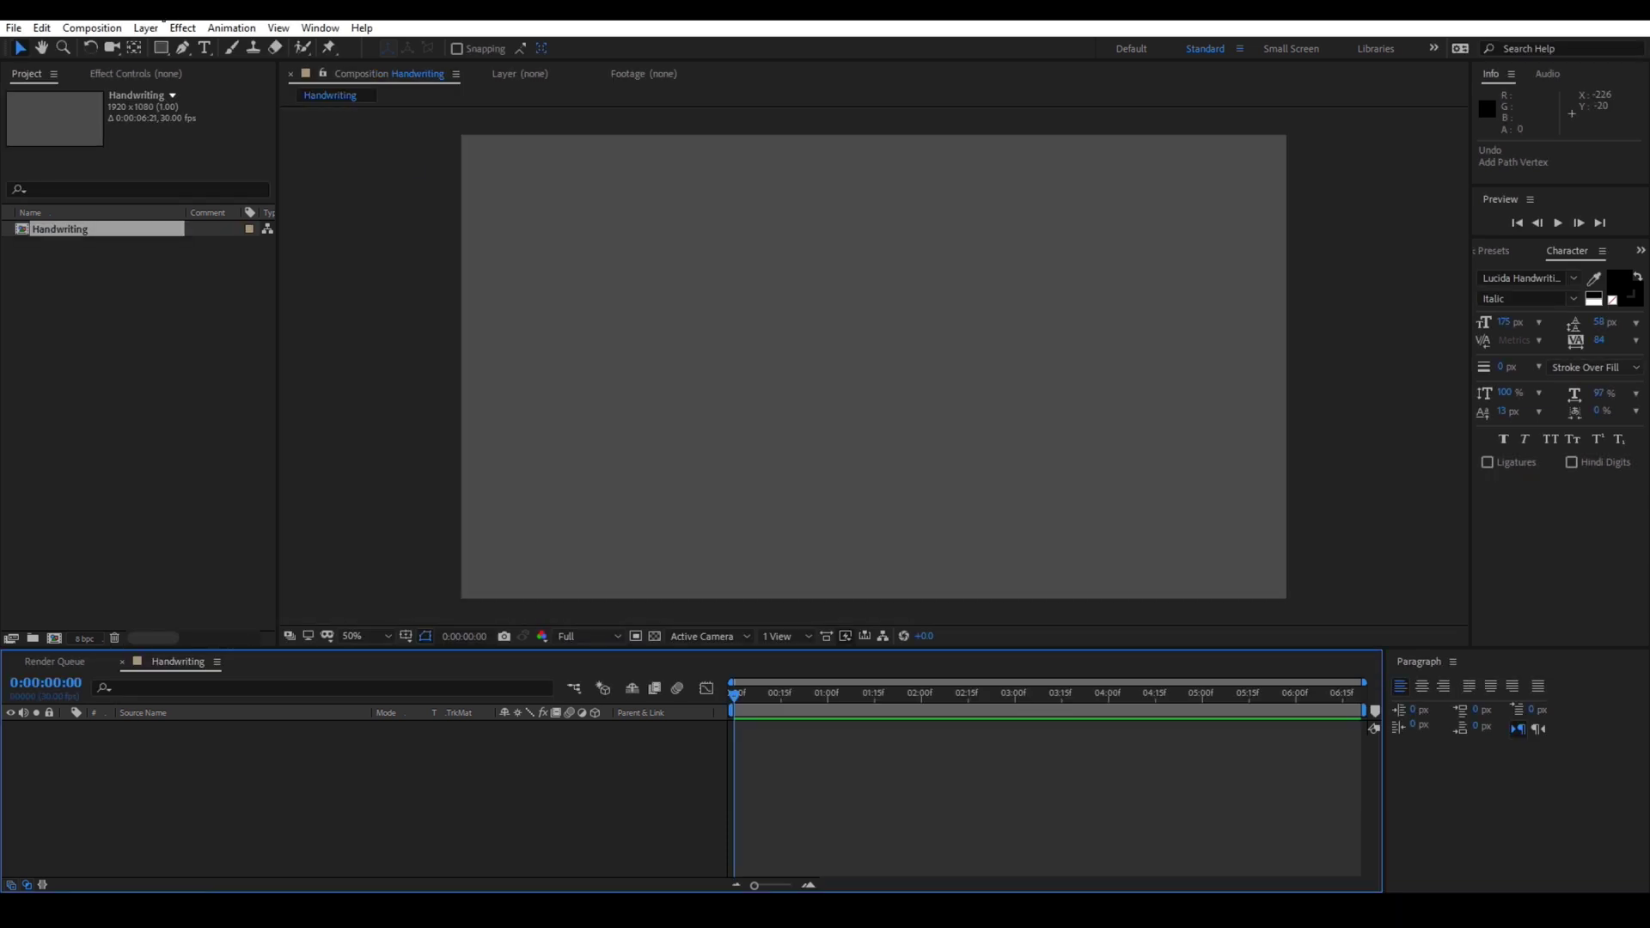
Step: Add a text box across the upper frame reading 'HandWriting'
click(204, 50)
drag(500, 256, 1224, 468)
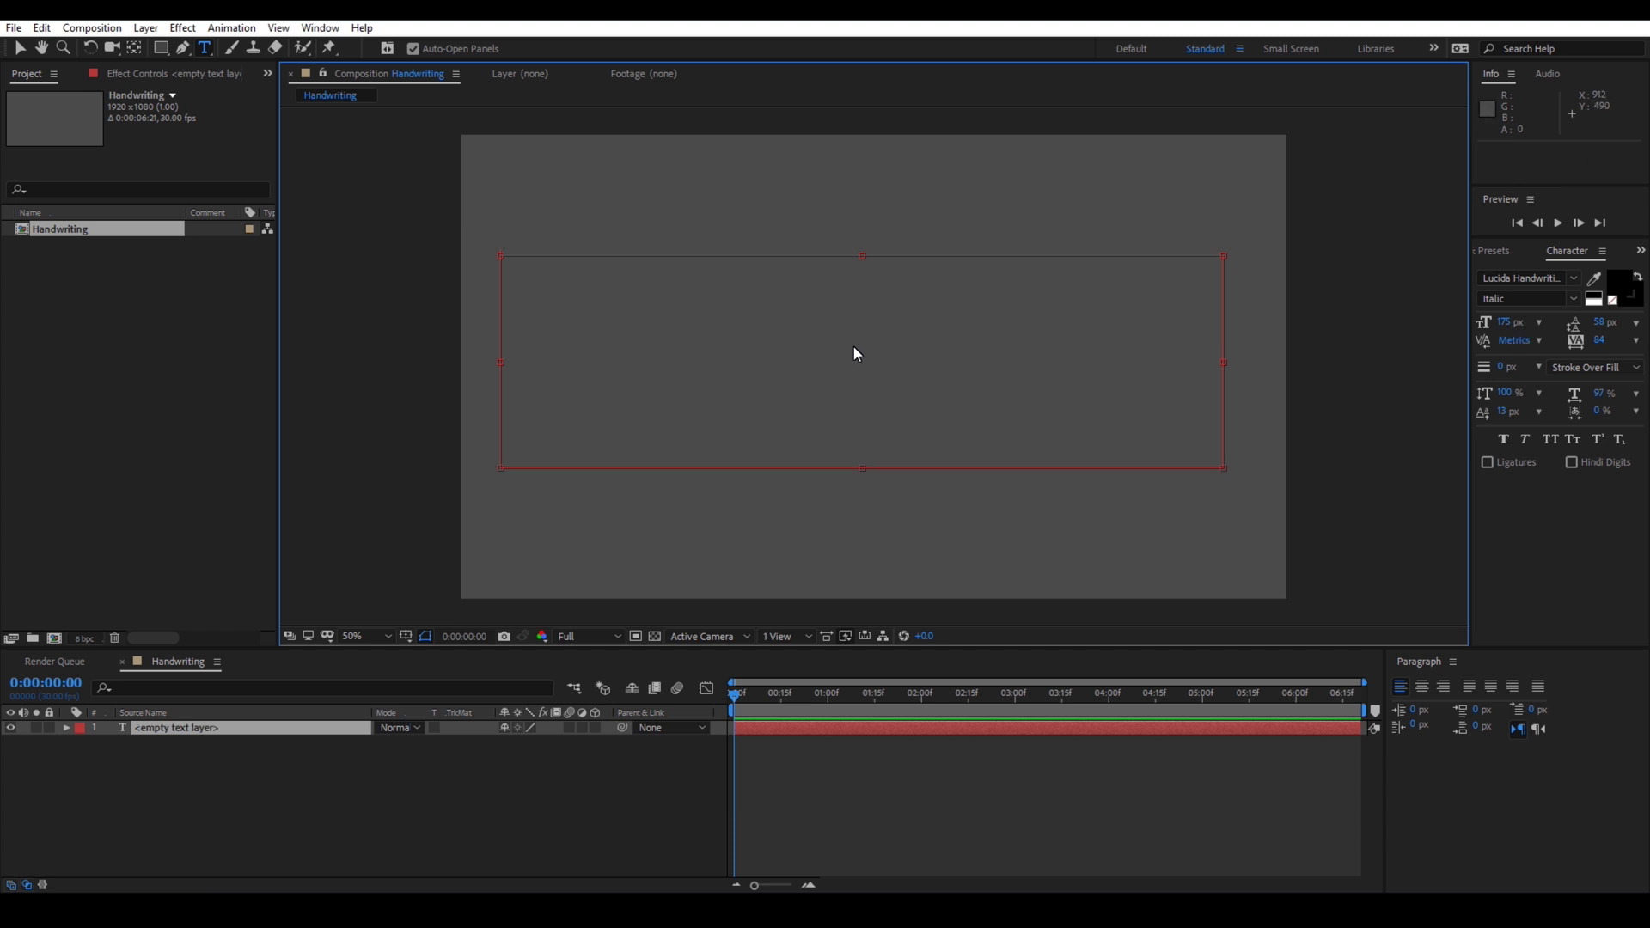
text(Hand)
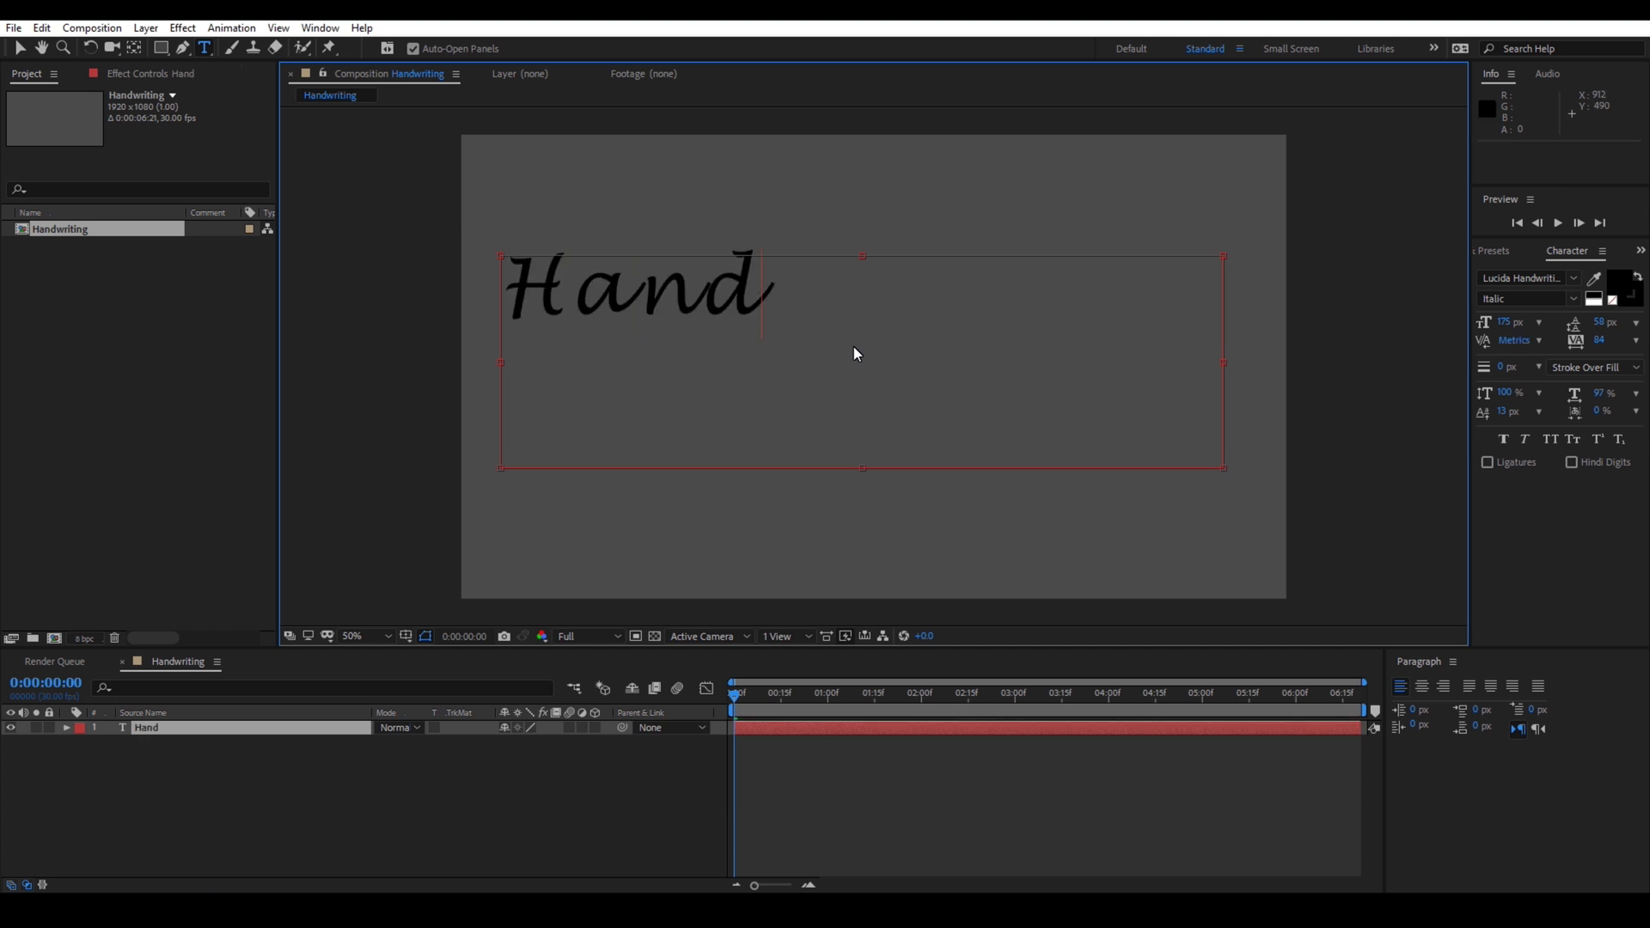
text( Writing)
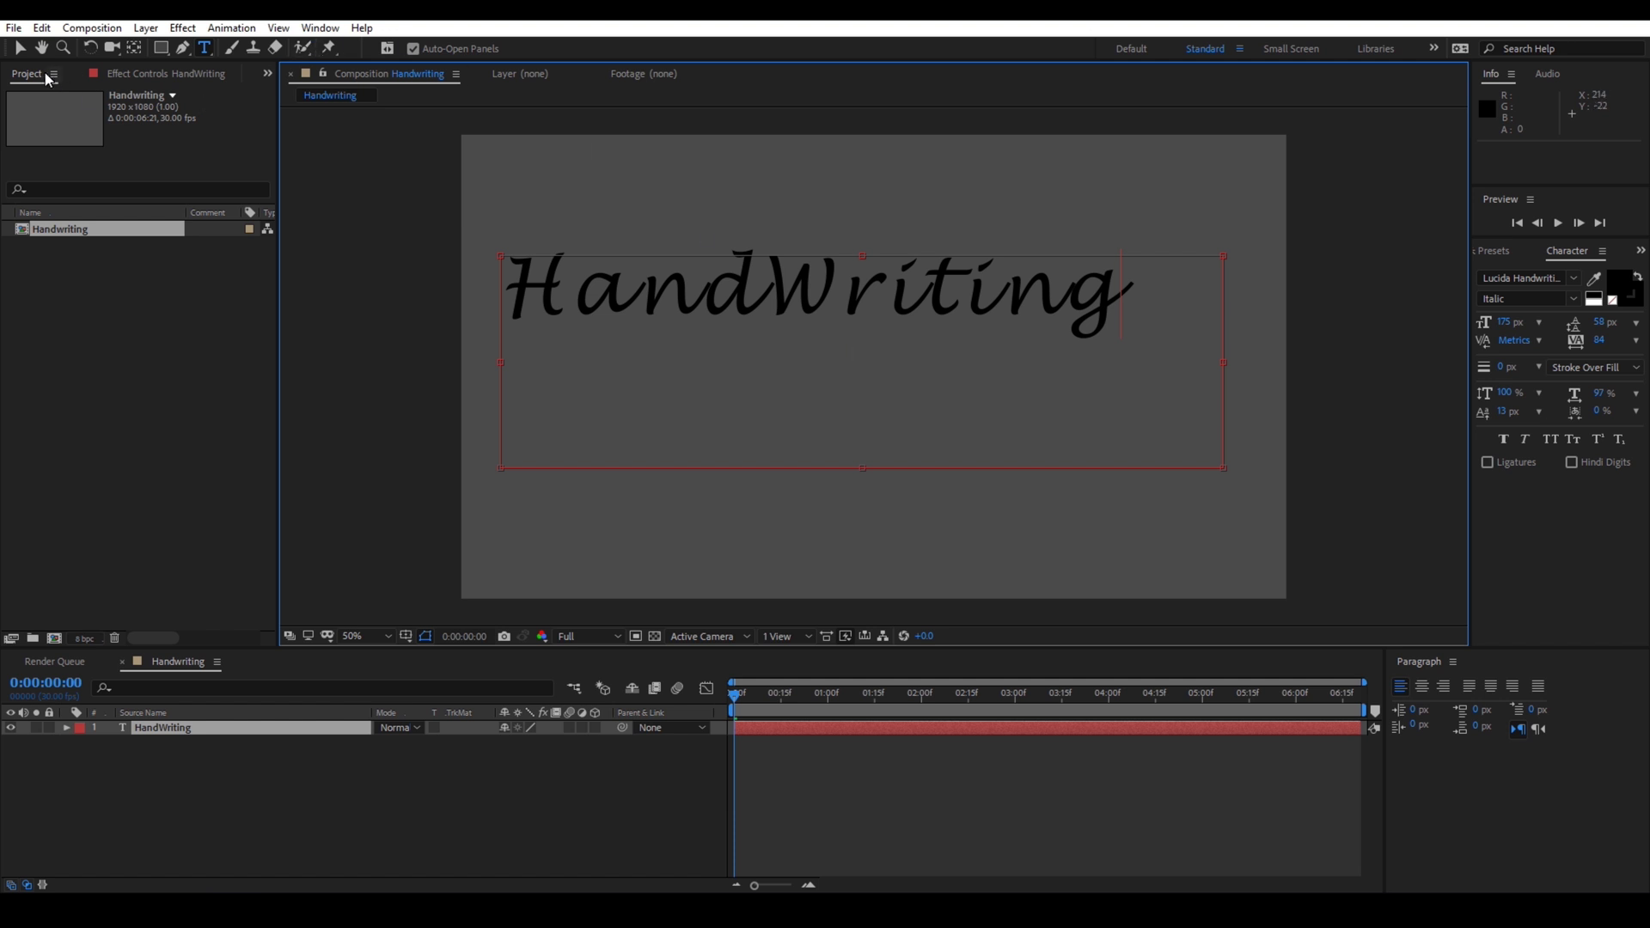
click(20, 47)
Step: Move the HandWriting text layer down toward the centre of the frame
click(735, 275)
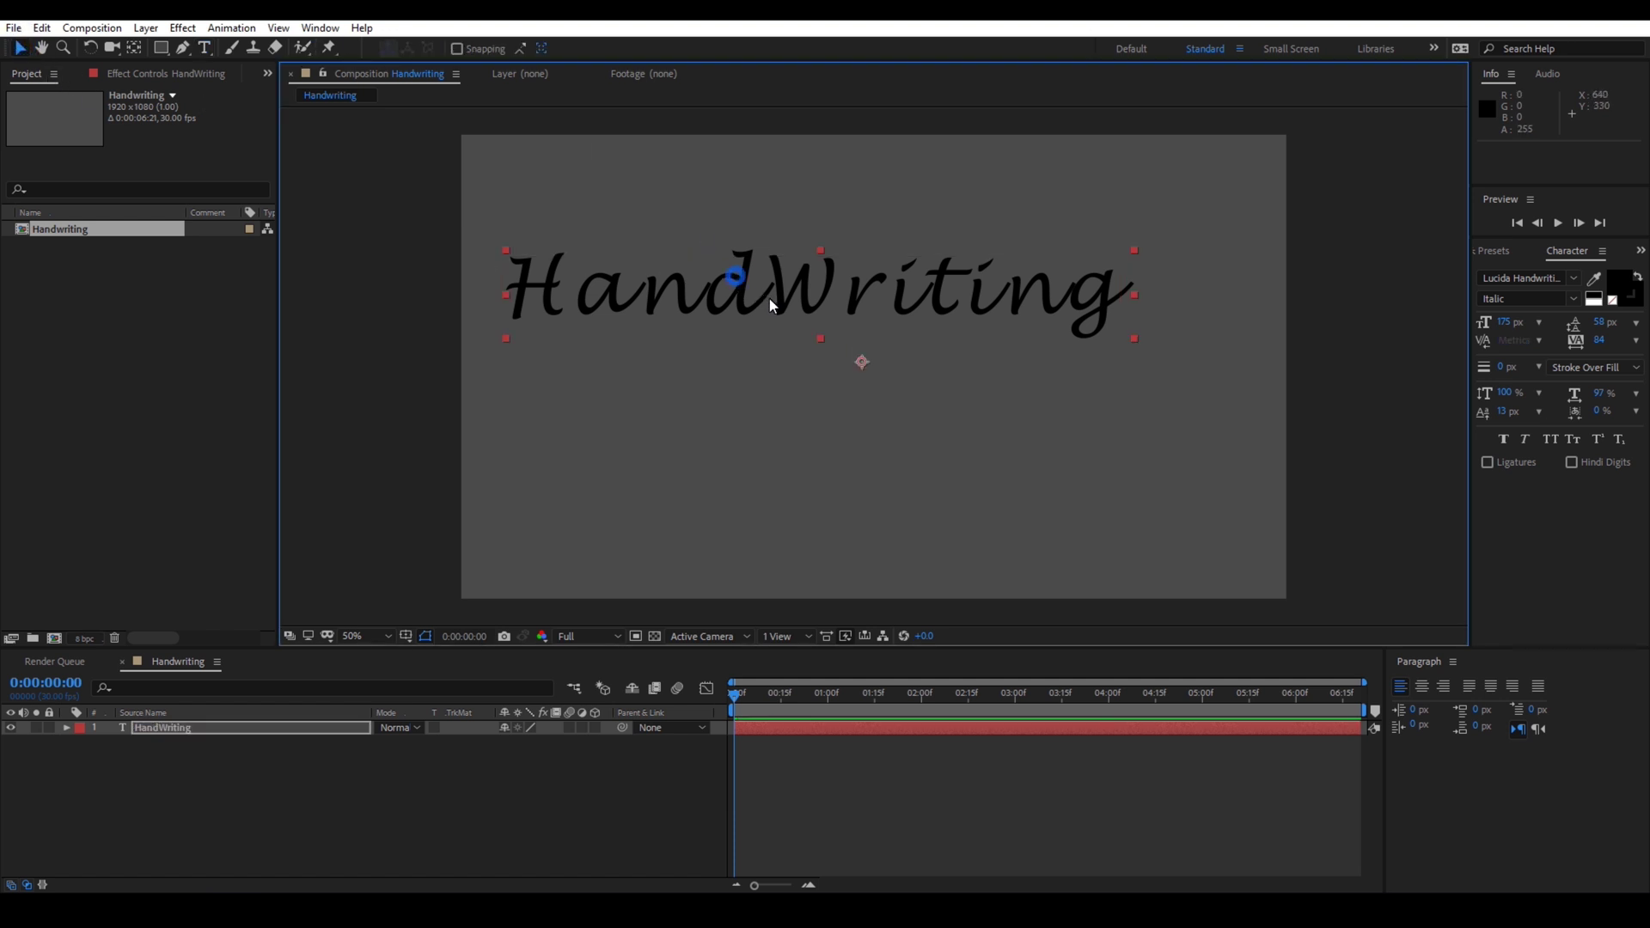
drag(770, 298, 807, 349)
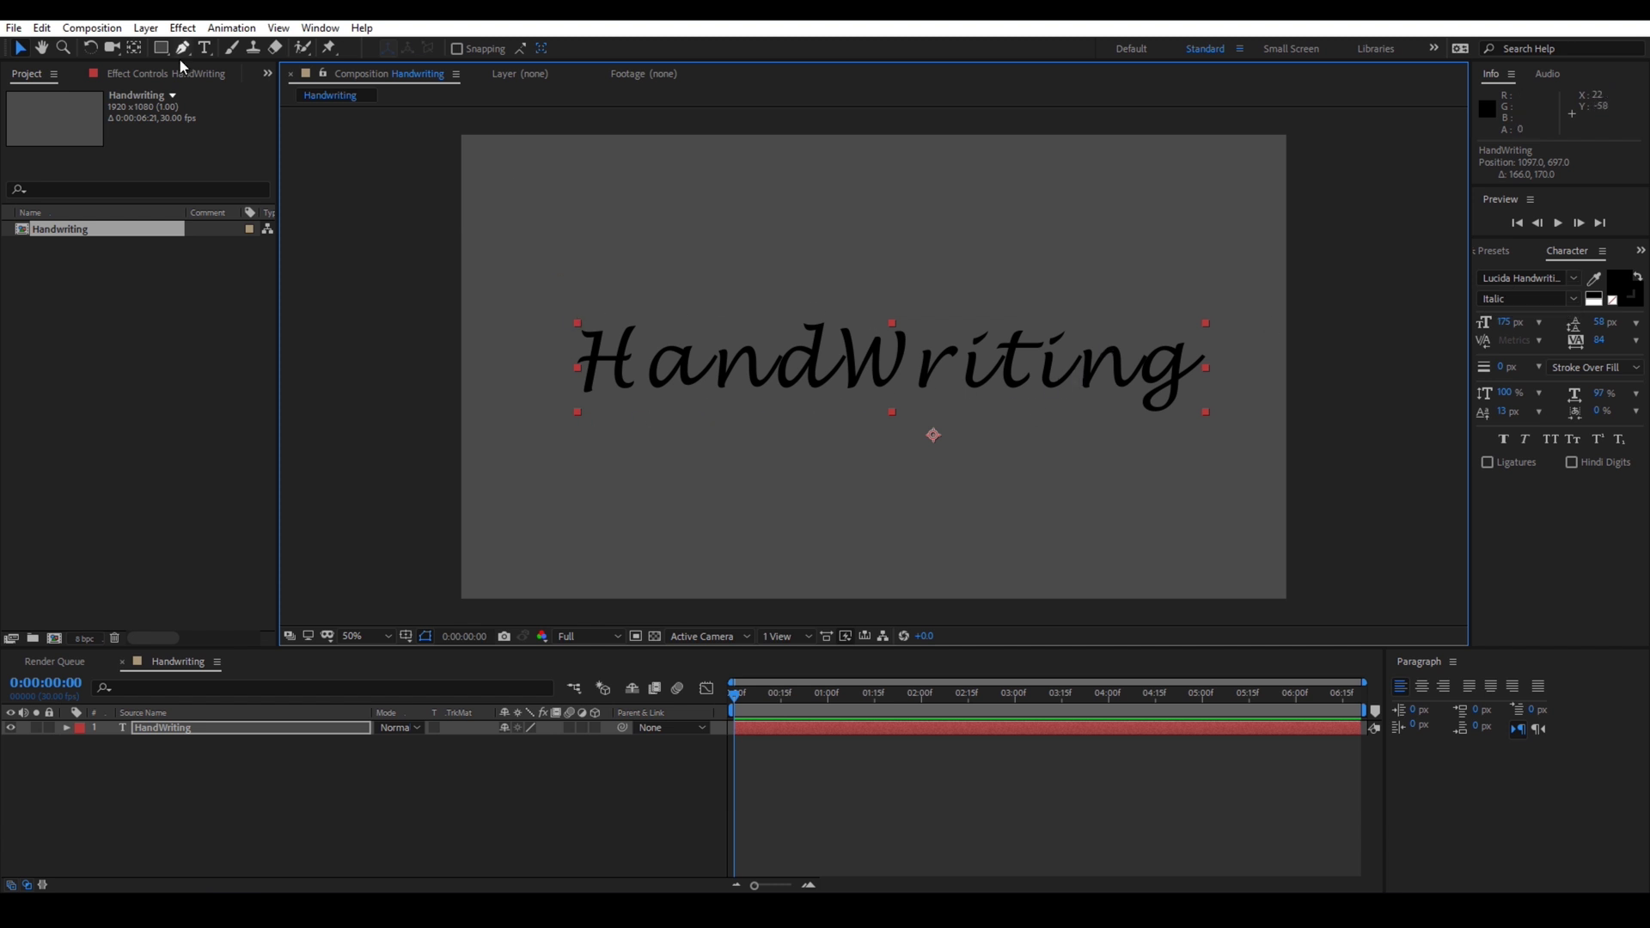
click(311, 224)
Step: Zoom to 100% and trace the H's left stroke and crossbar with a Pen-tool mask
click(146, 725)
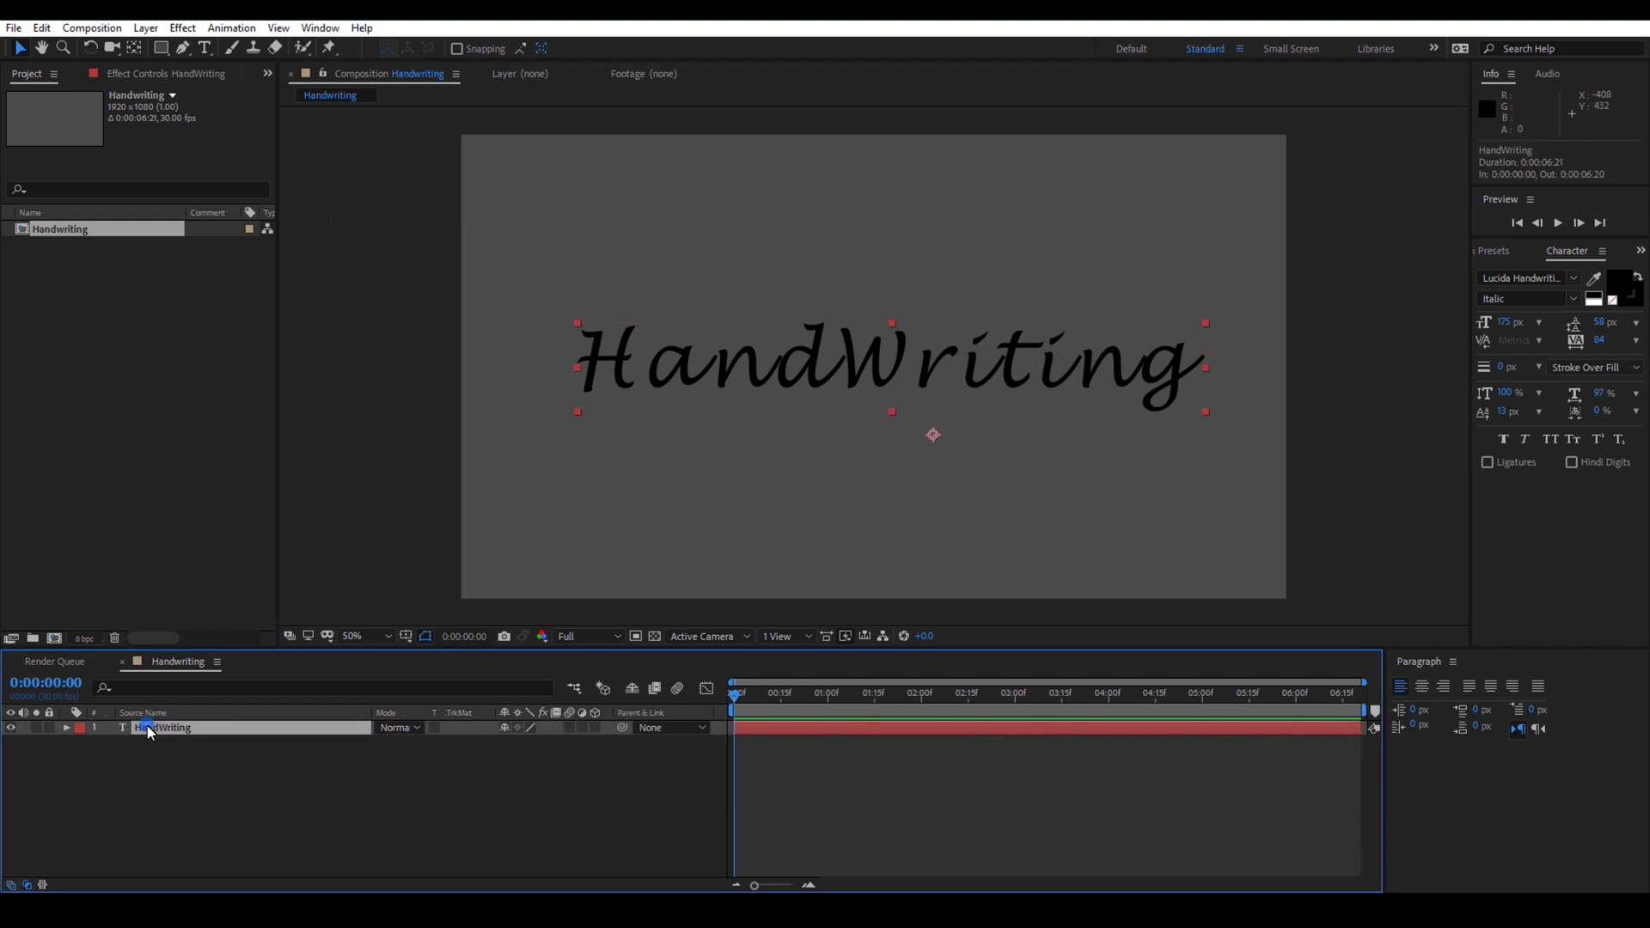
key(period)
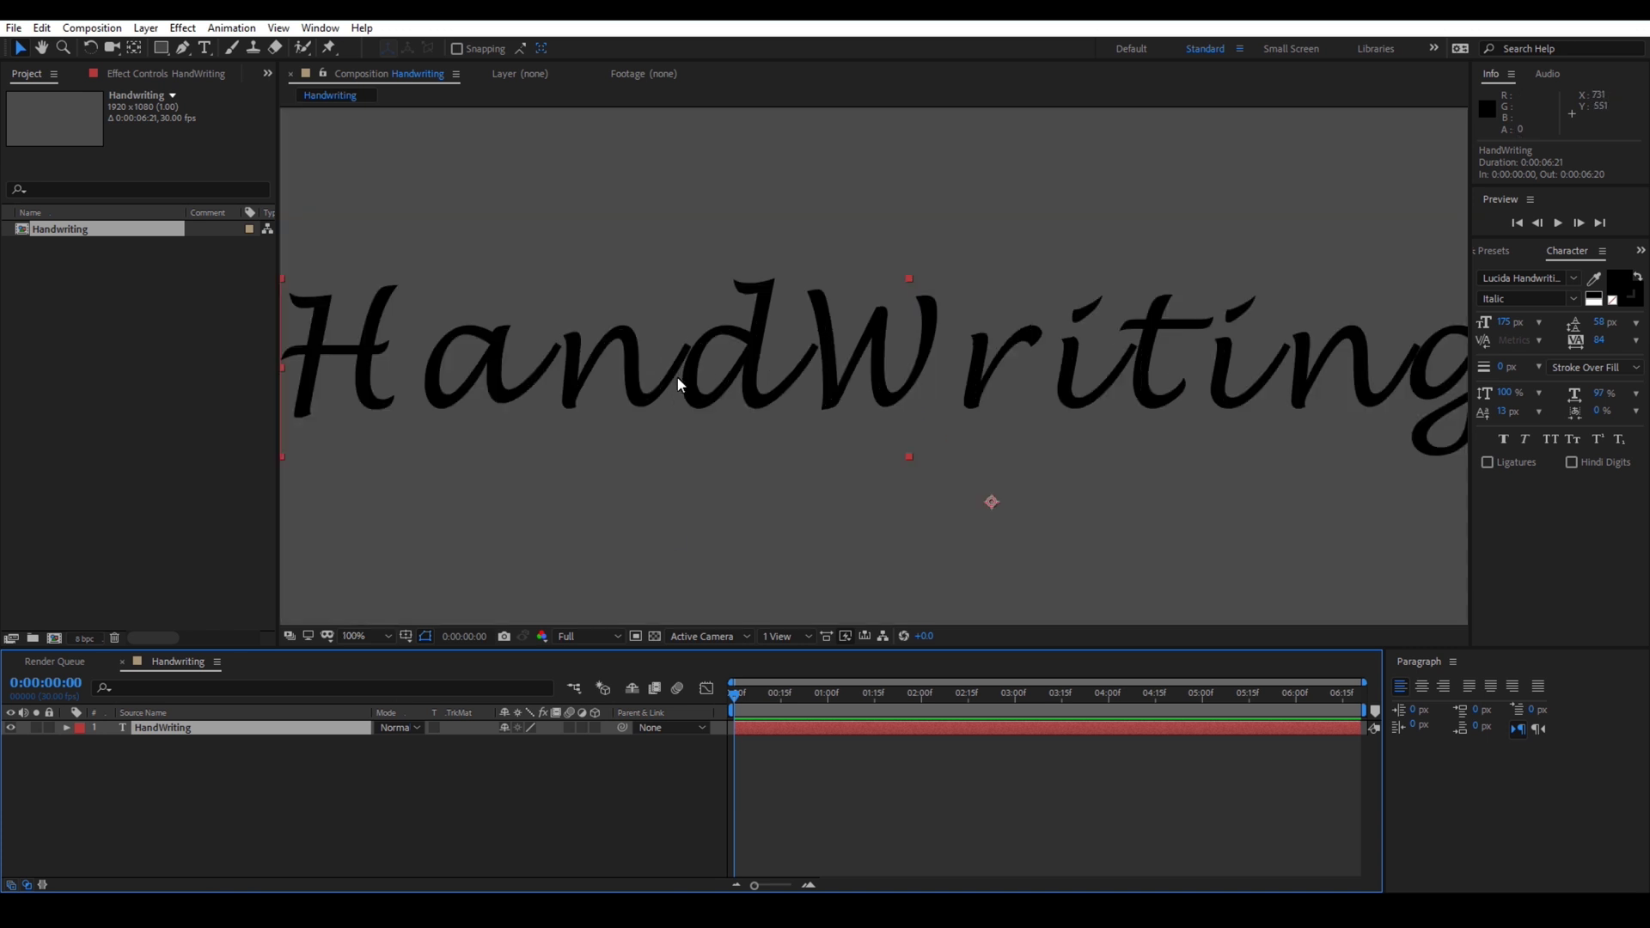
click(182, 47)
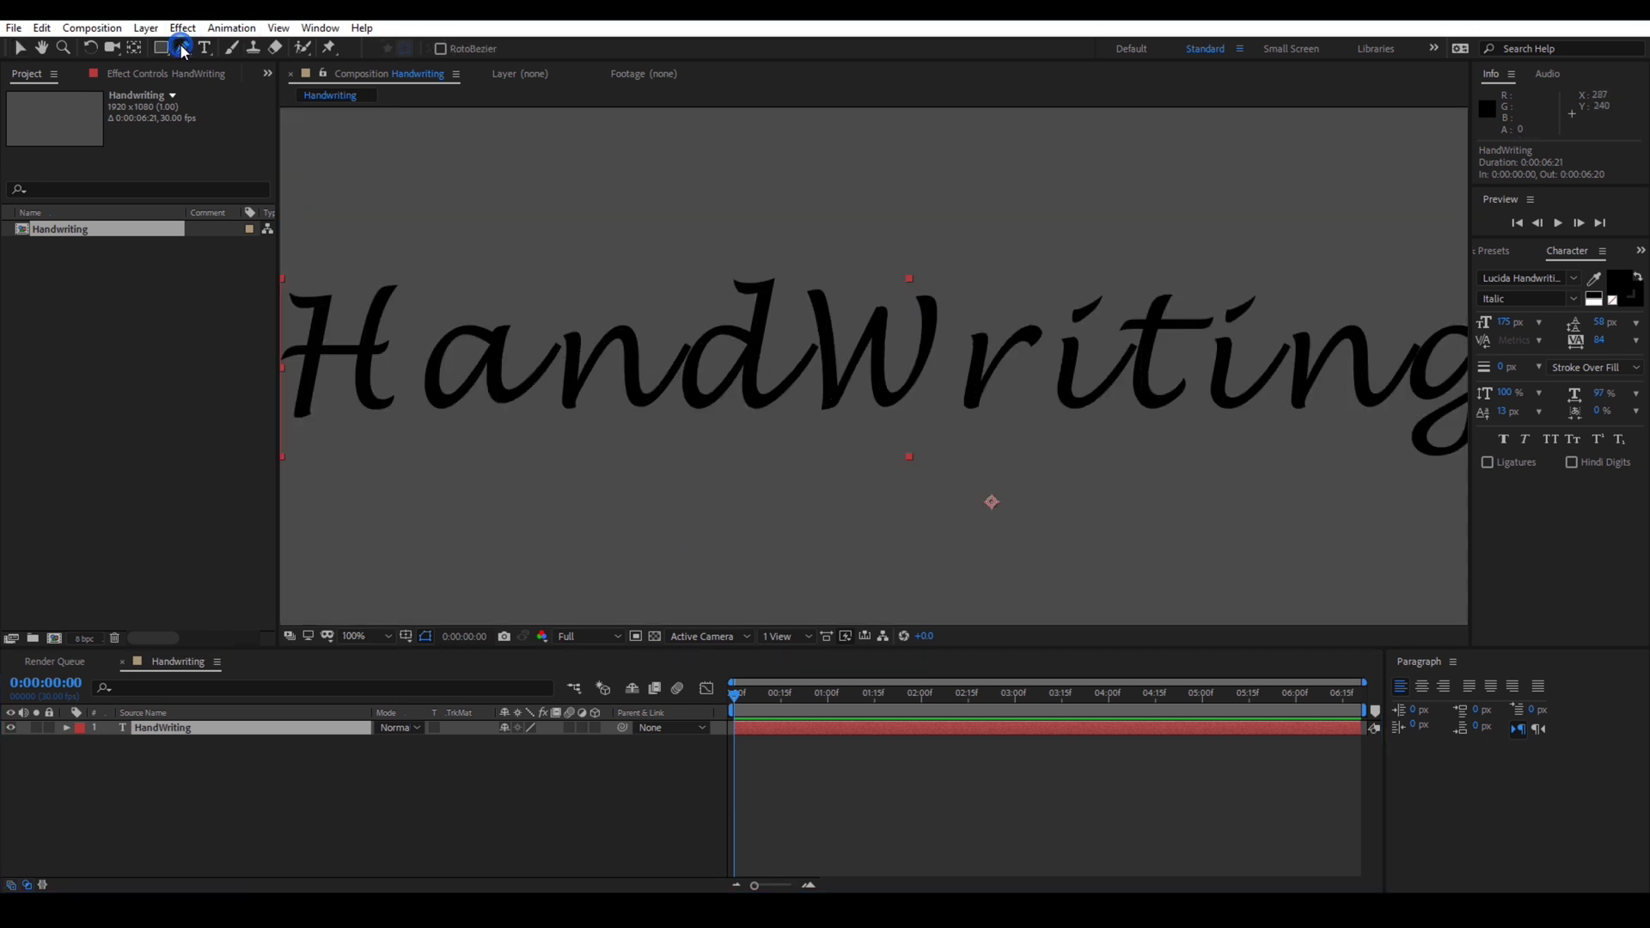
click(302, 301)
click(321, 303)
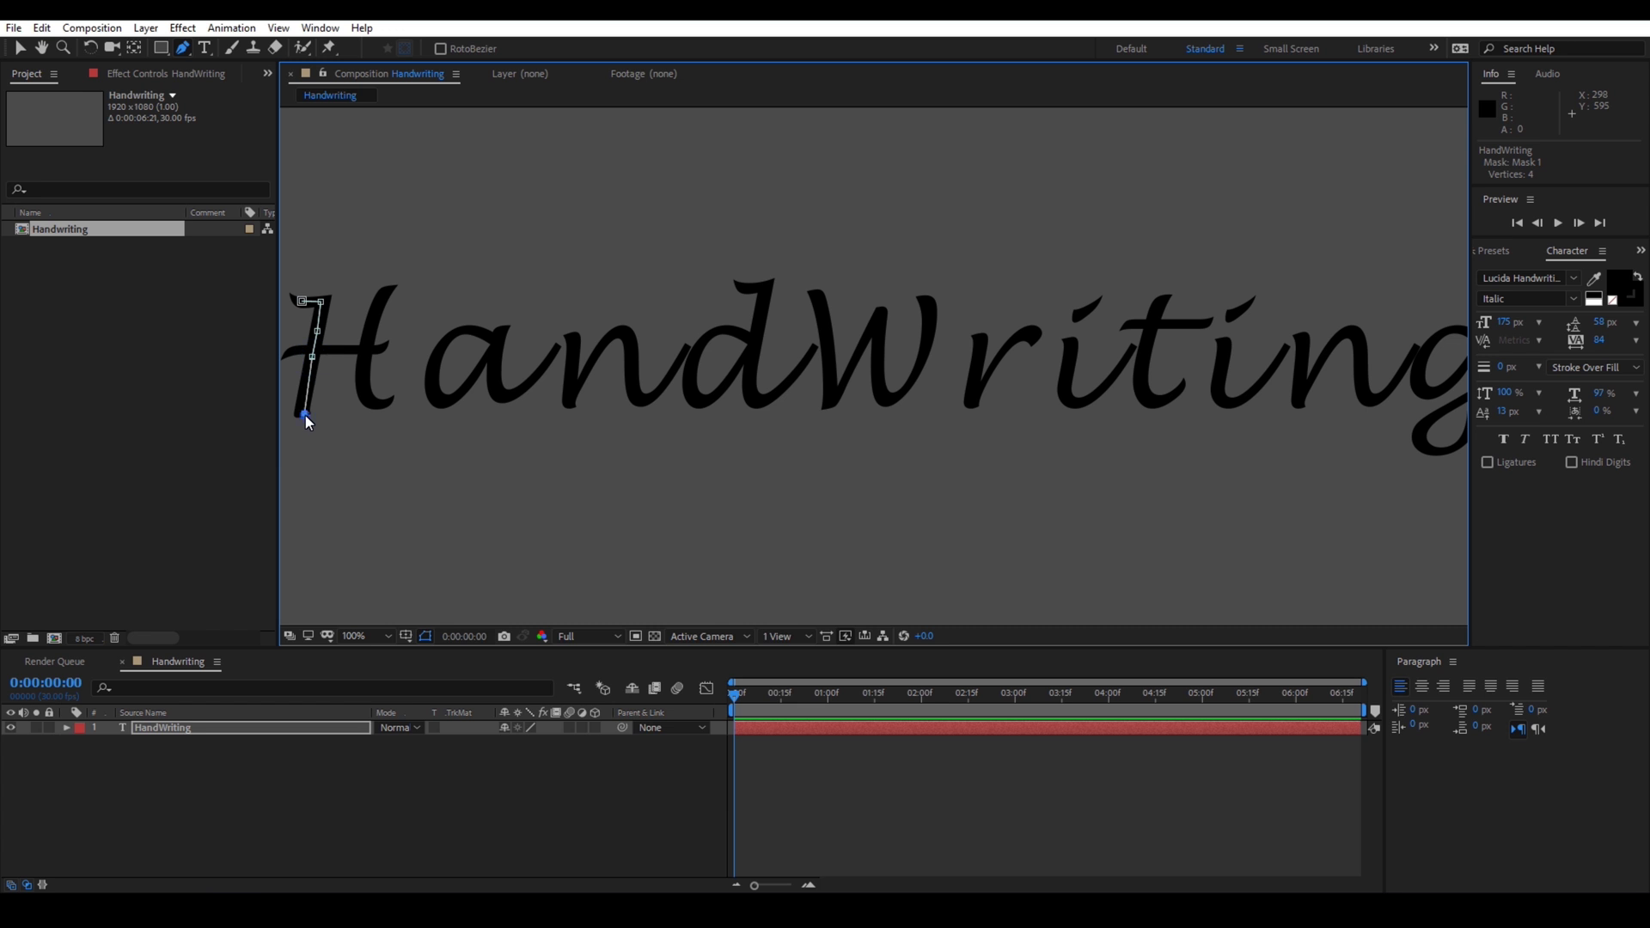
click(306, 356)
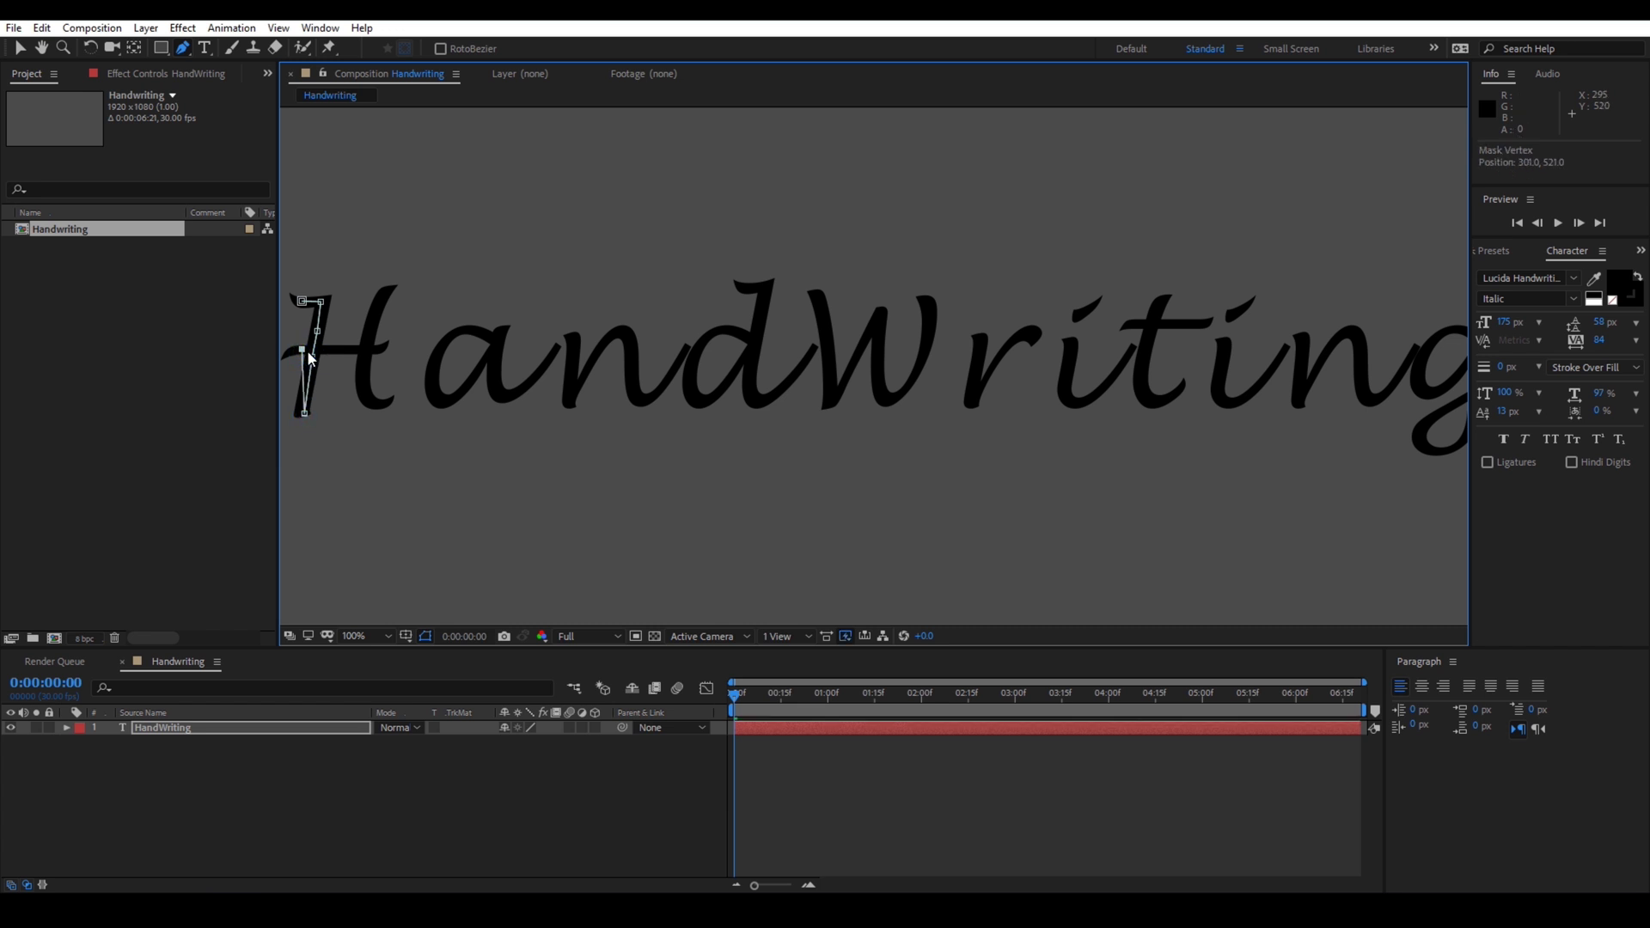
click(290, 353)
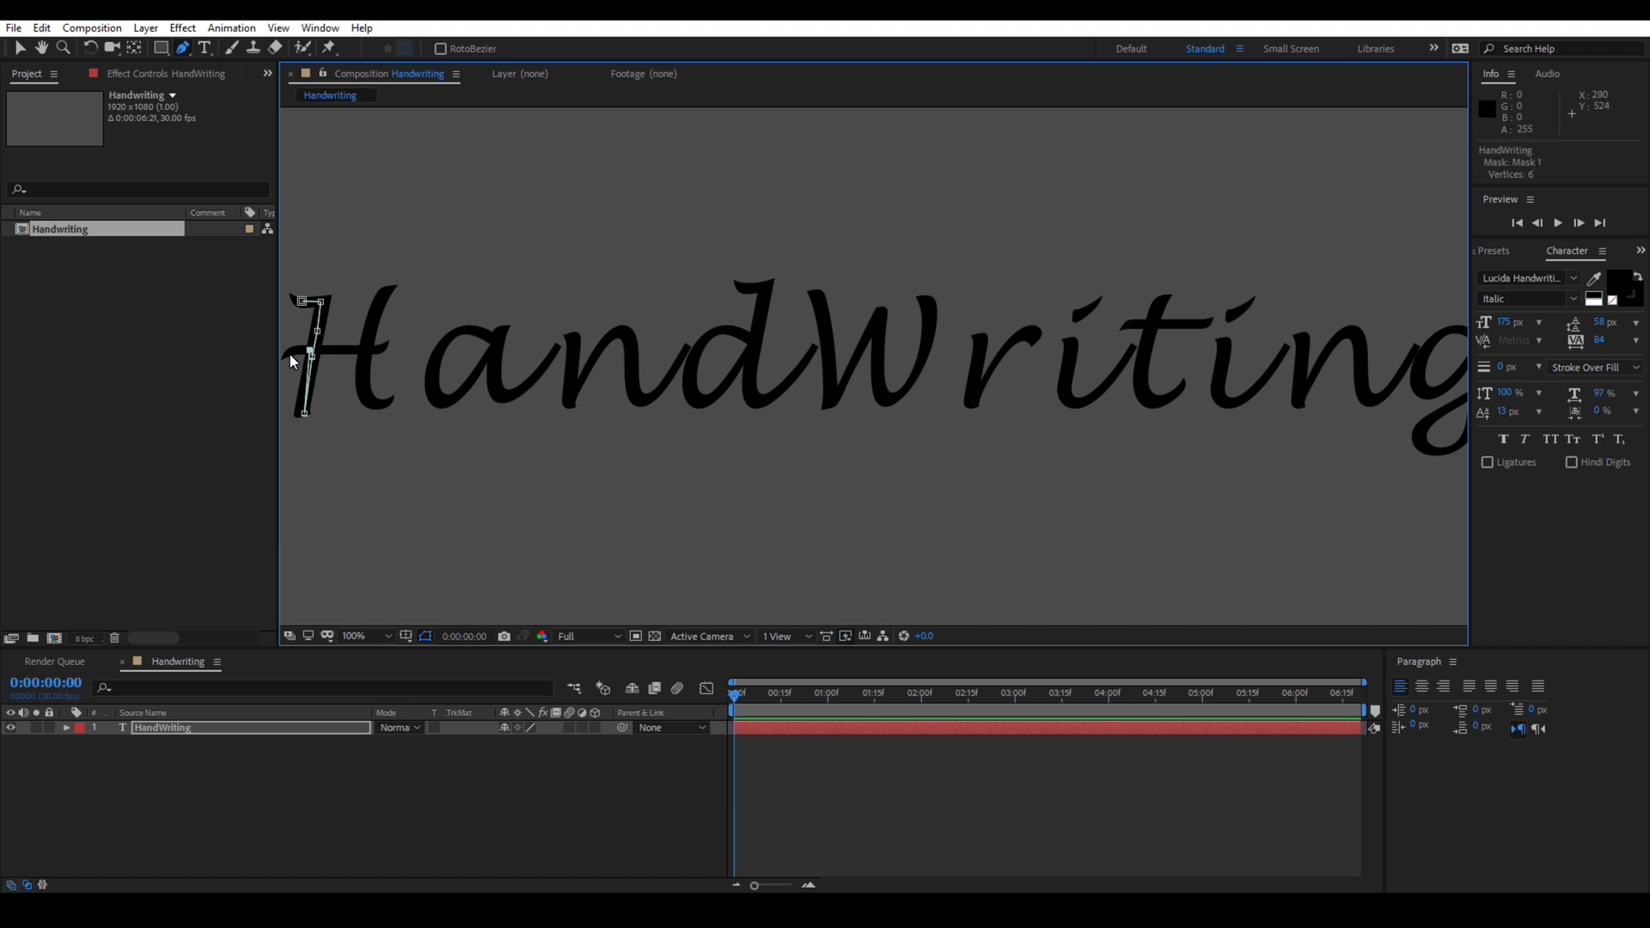
click(384, 350)
Step: Continue Mask 1 down the H's right stroke to its foot, completing the path
click(384, 290)
click(365, 392)
drag(366, 397, 362, 367)
click(364, 385)
click(369, 400)
click(381, 406)
click(384, 406)
ctrl+click(437, 268)
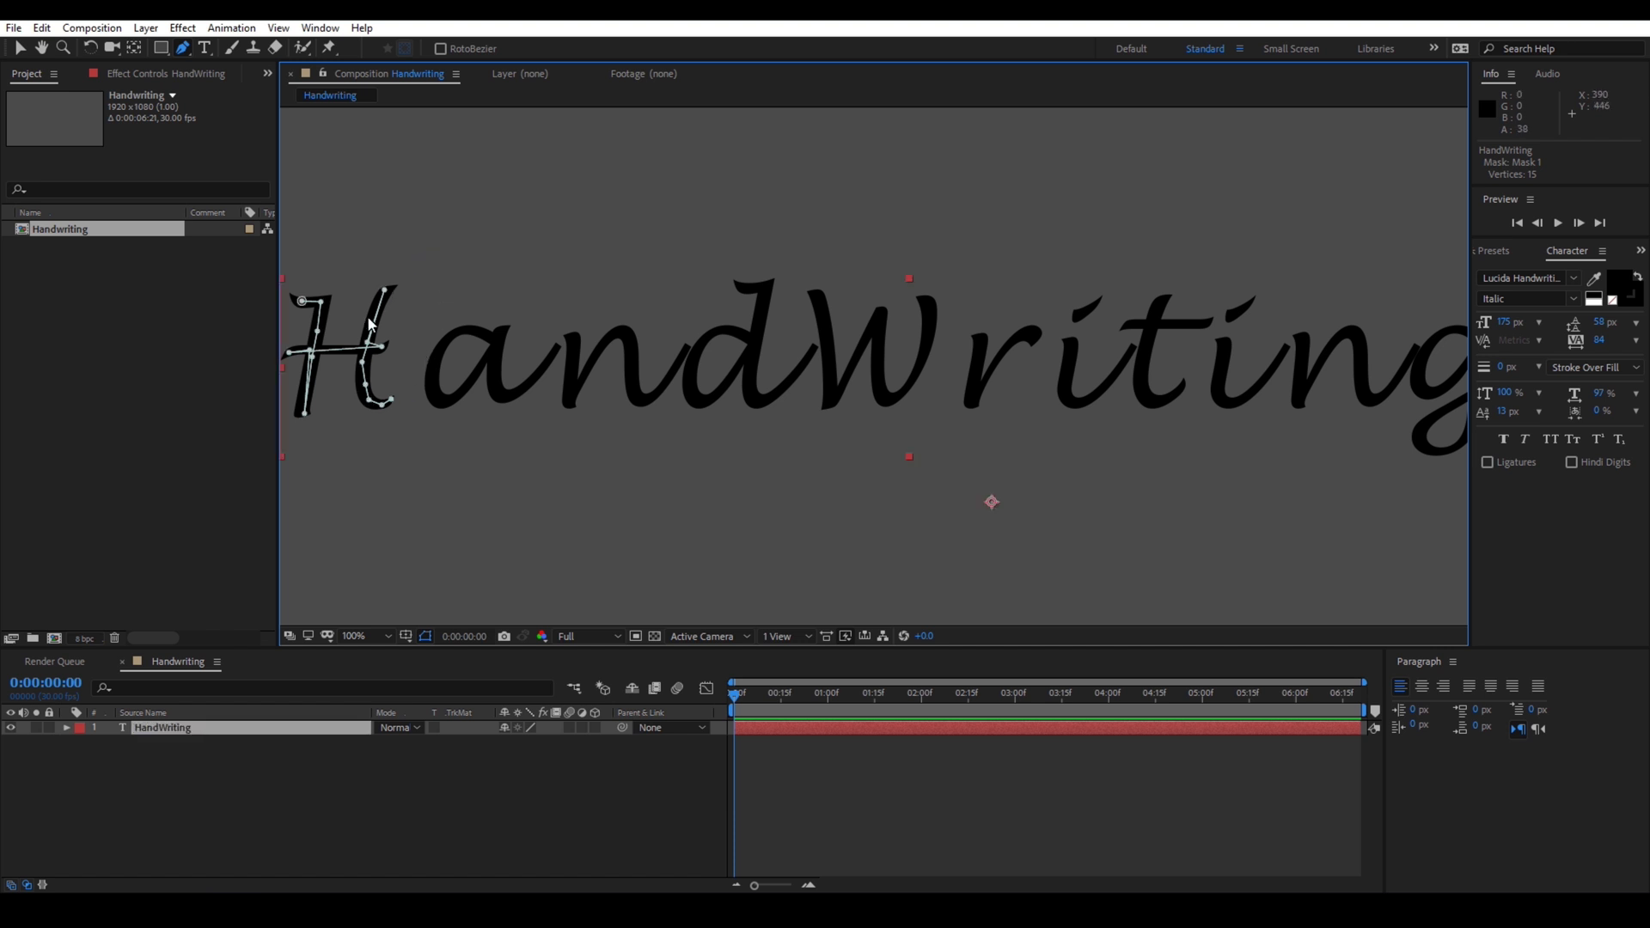
Step: Trace the letter a with a new mask around its bowl and stroke
click(504, 328)
click(478, 336)
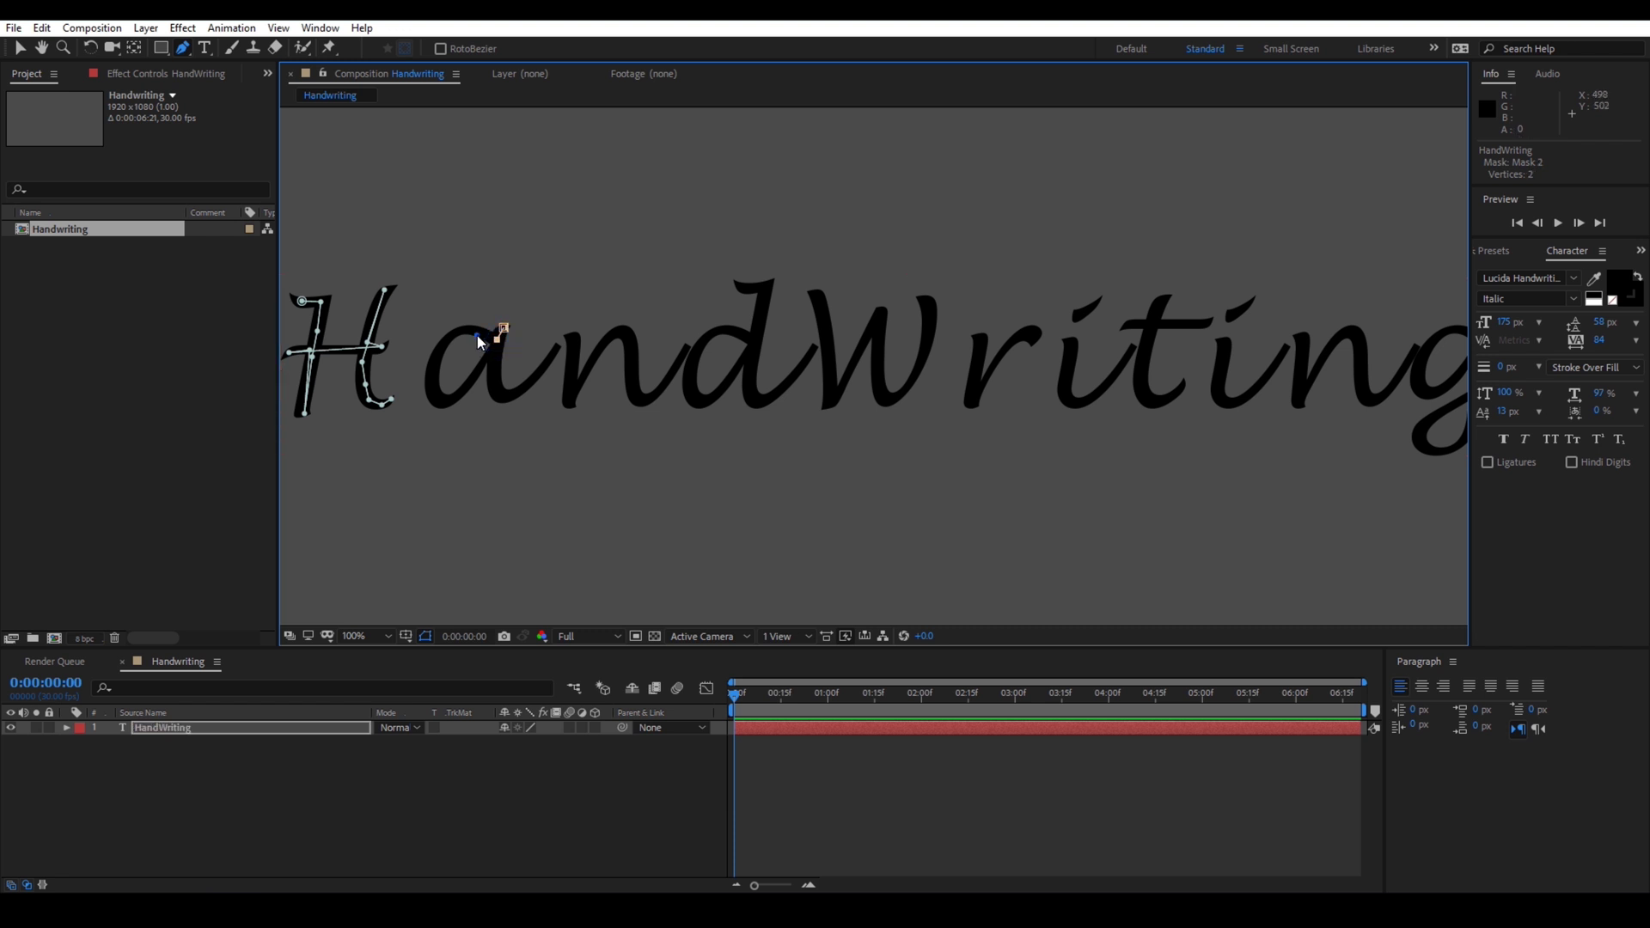
click(477, 334)
click(435, 361)
click(430, 389)
click(457, 394)
click(471, 376)
click(488, 360)
click(499, 349)
click(494, 371)
click(507, 398)
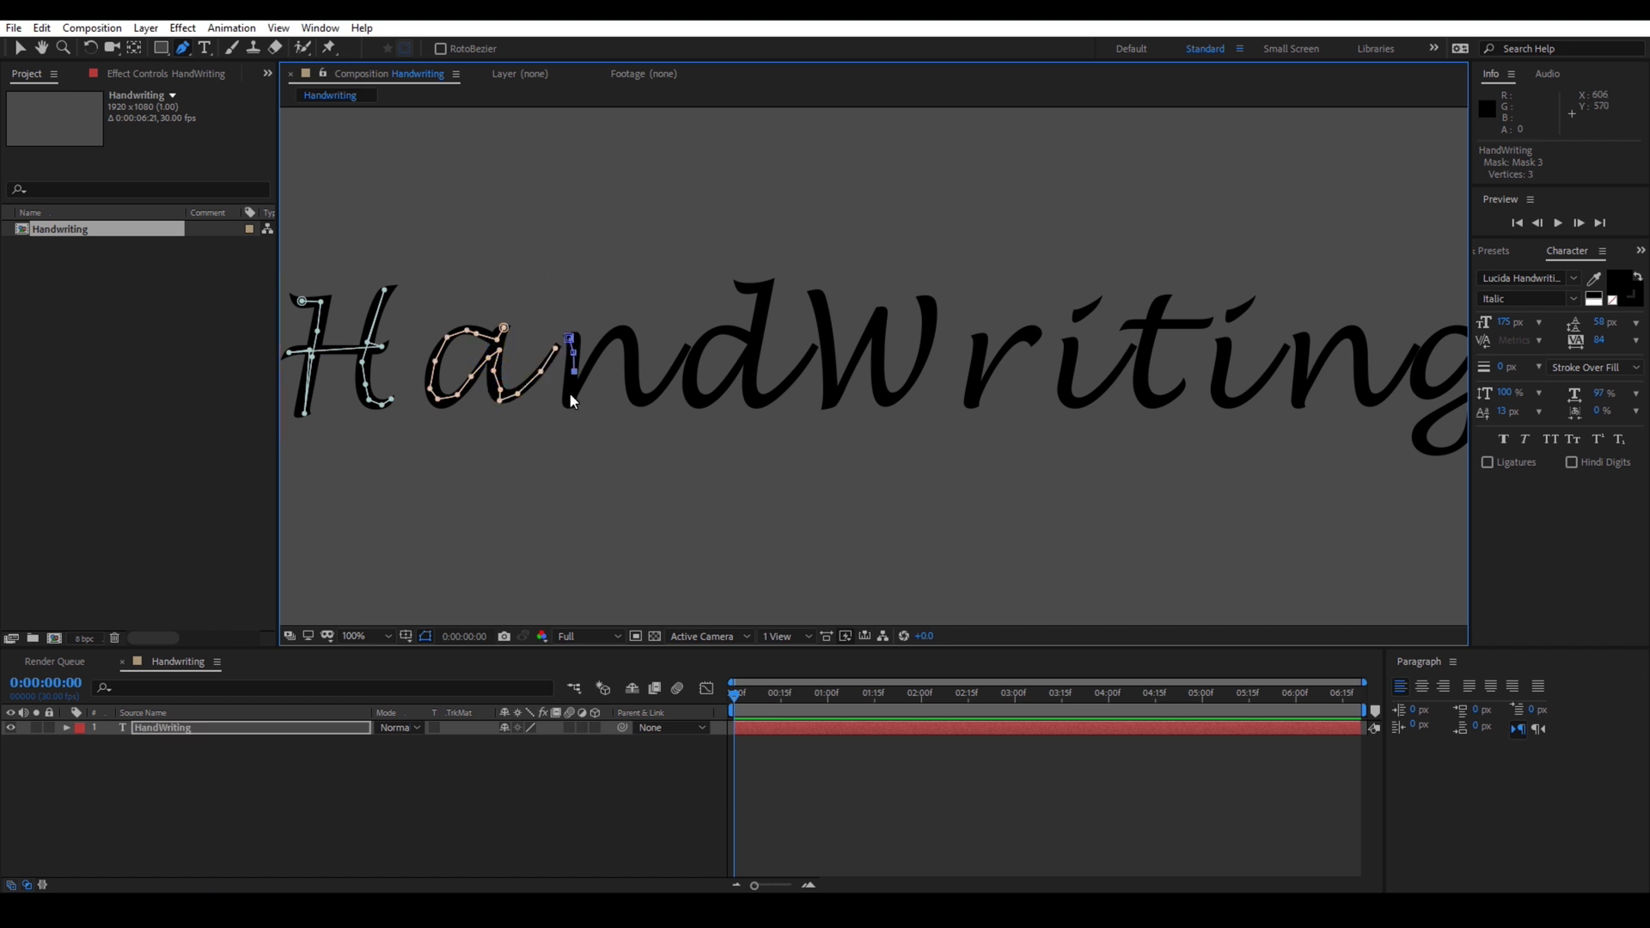
Step: Trace the n and the d with their own mask paths
click(605, 342)
click(640, 399)
click(683, 348)
click(726, 331)
click(692, 378)
click(713, 402)
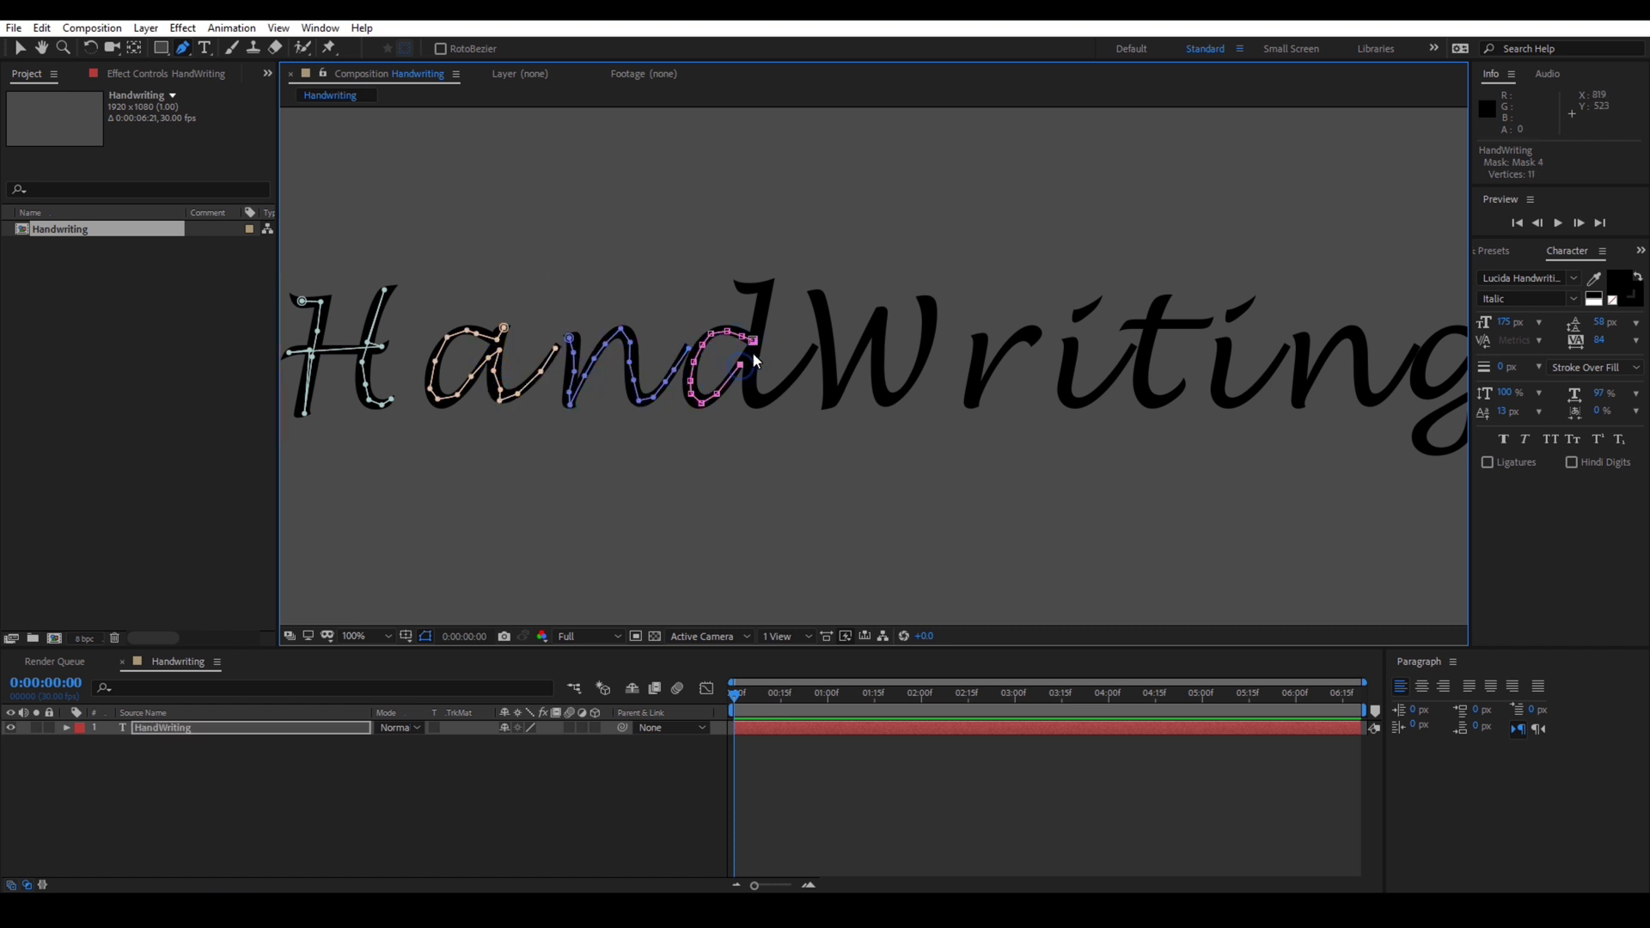
click(762, 307)
click(774, 279)
click(755, 402)
Step: Trace the W and the r with mask paths
click(815, 342)
click(814, 294)
click(830, 399)
click(885, 402)
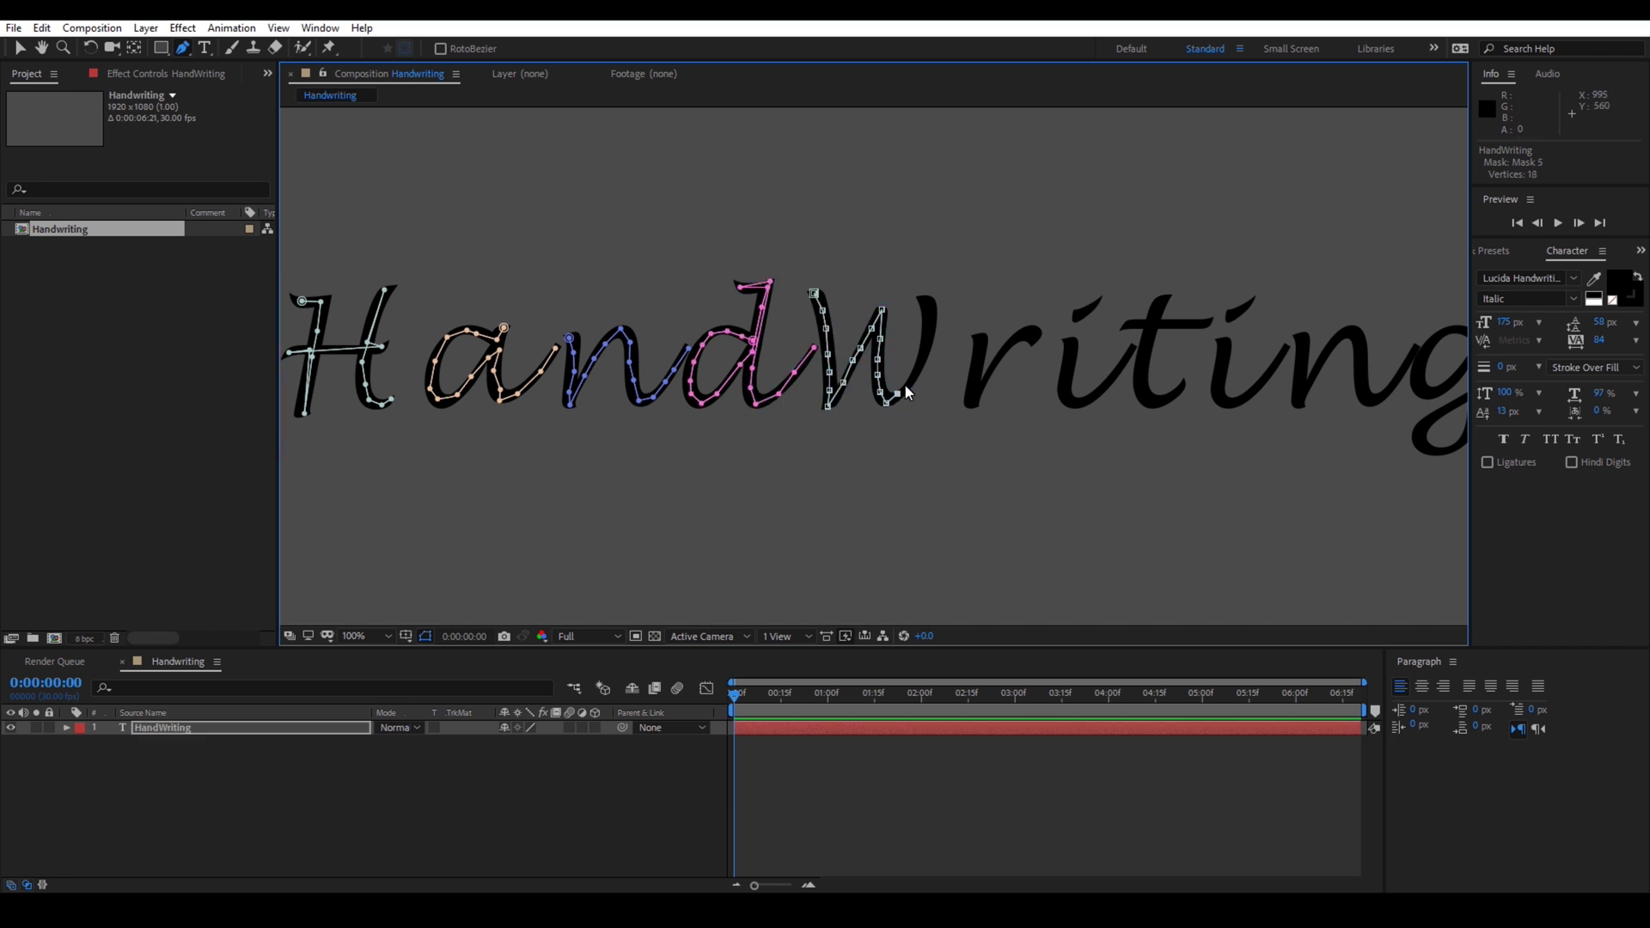
click(926, 296)
click(979, 342)
click(980, 361)
click(1023, 335)
Step: Trace the i, the t with its crossbar, and the n with masks
click(1070, 343)
click(1096, 393)
click(1161, 305)
click(1177, 399)
click(1223, 343)
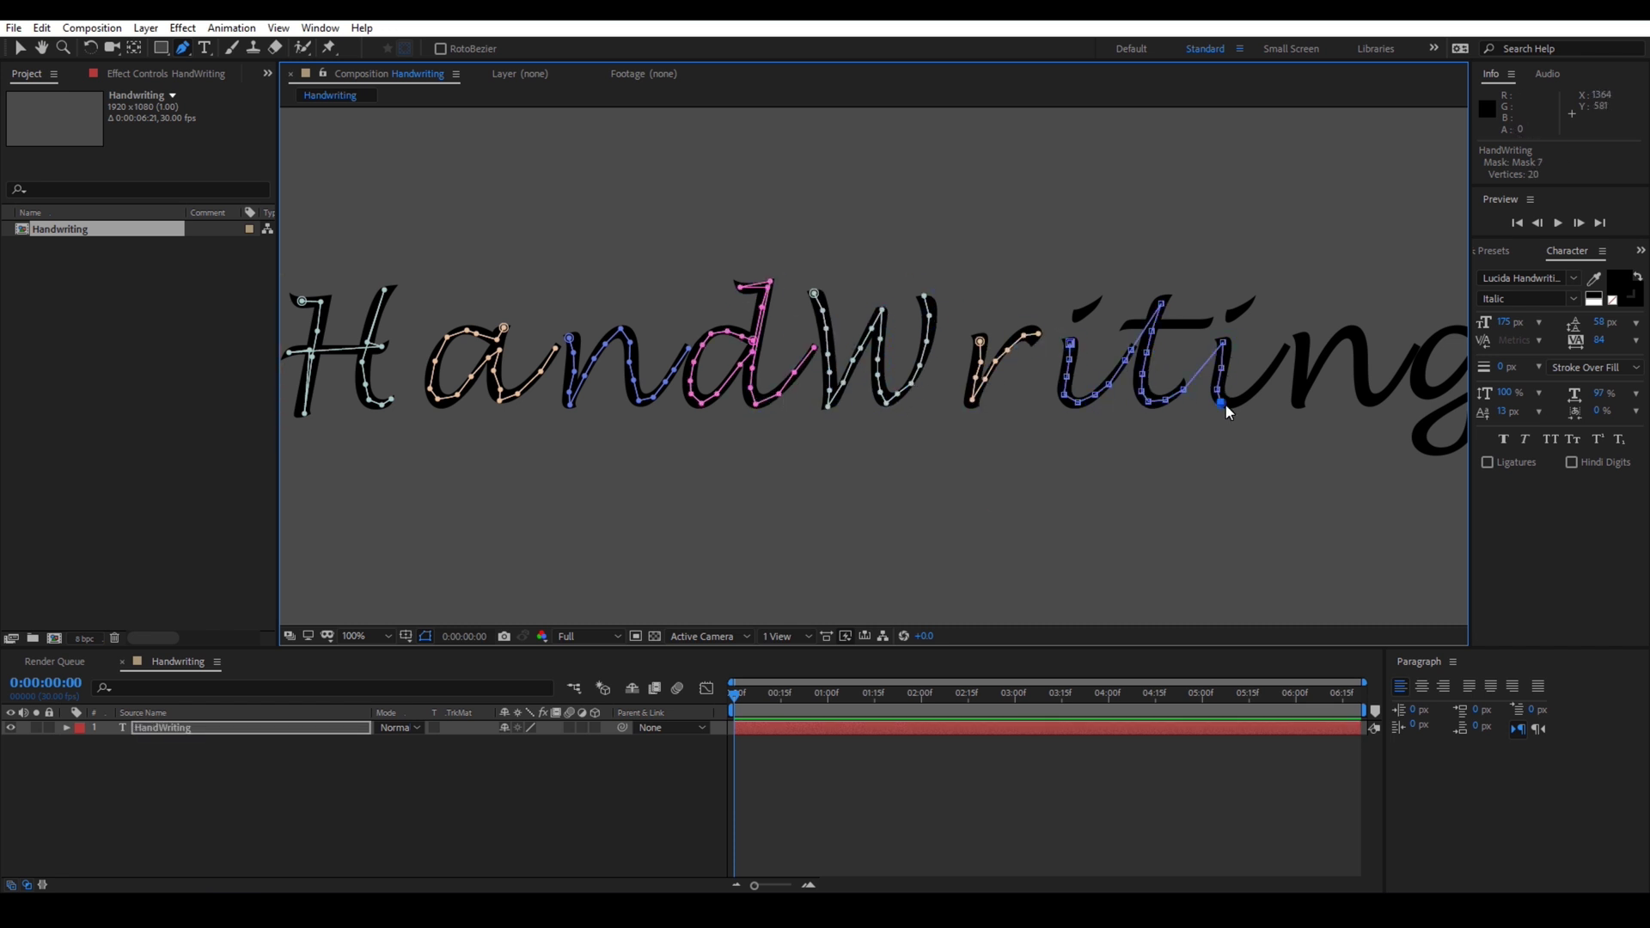
click(1268, 375)
click(1112, 326)
click(1162, 326)
click(1234, 314)
click(1299, 345)
click(1372, 398)
Step: Trace the final g and its exit stroke as Mask 10
drag(1370, 398, 995, 458)
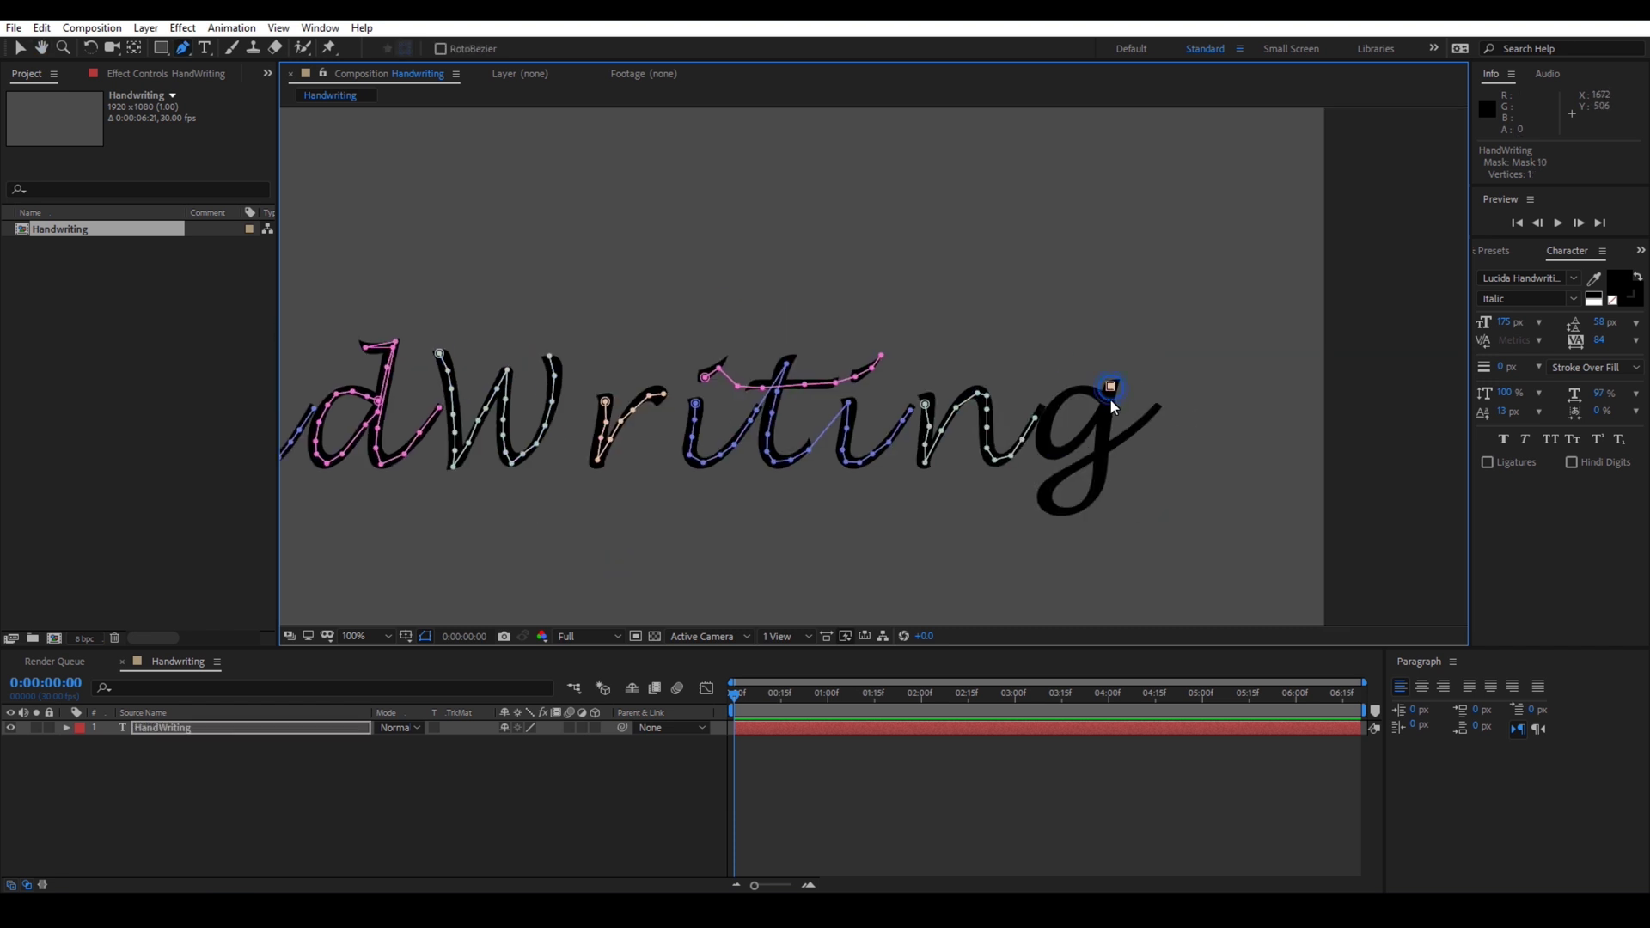
click(1110, 387)
click(1044, 430)
click(1085, 443)
click(1081, 467)
click(1155, 410)
click(1164, 400)
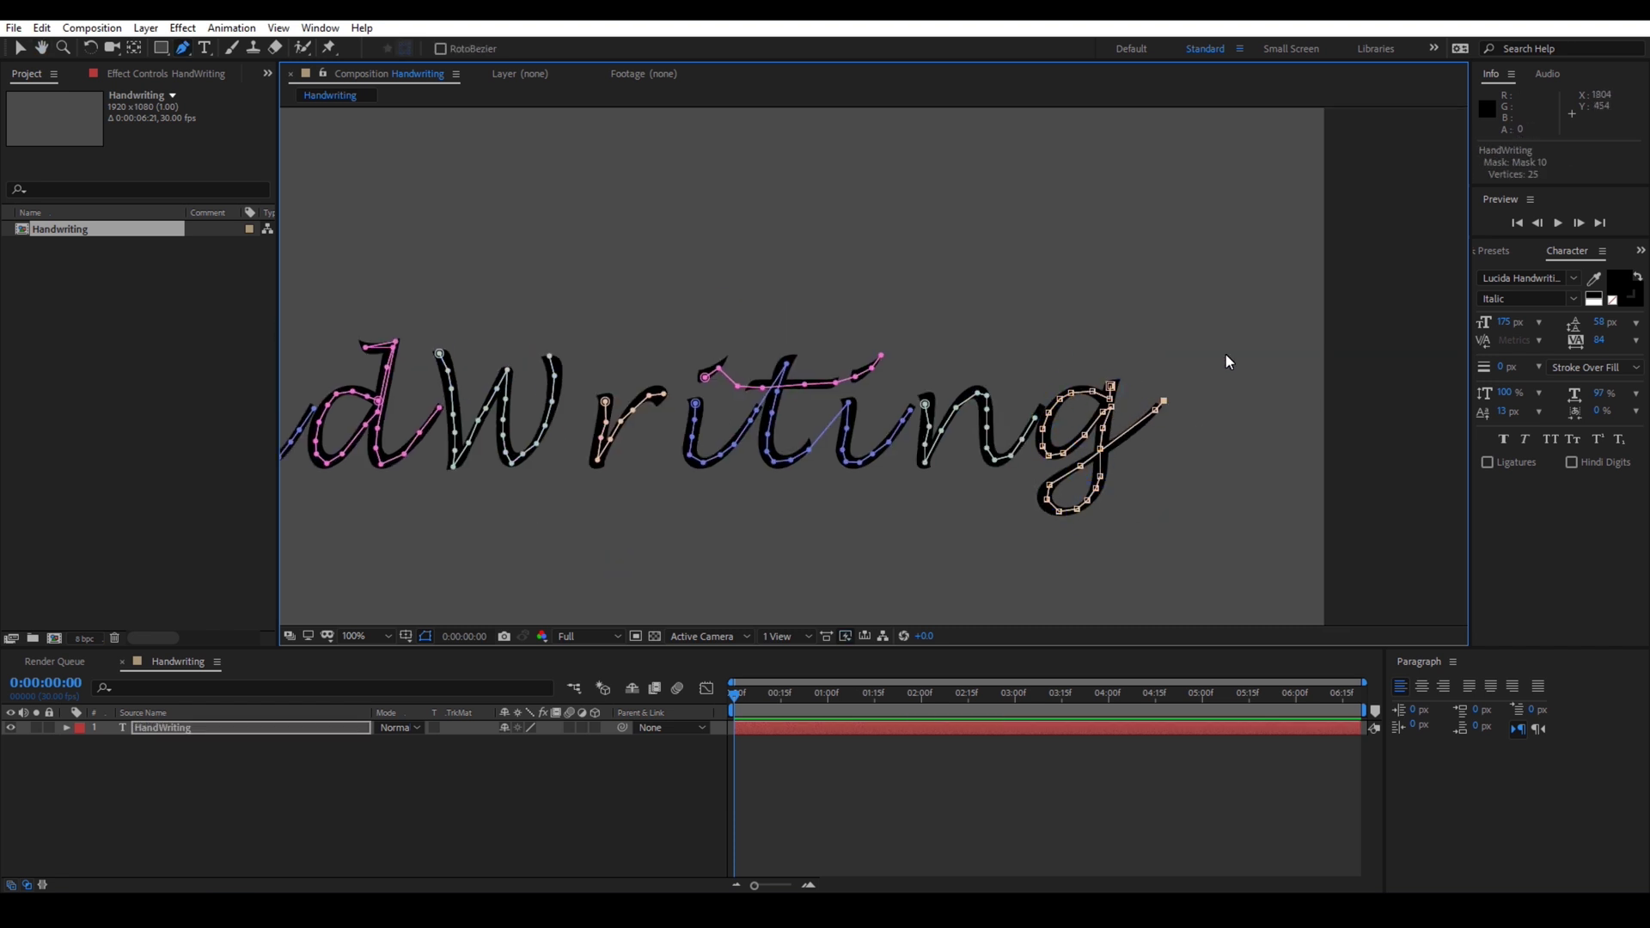
click(1201, 365)
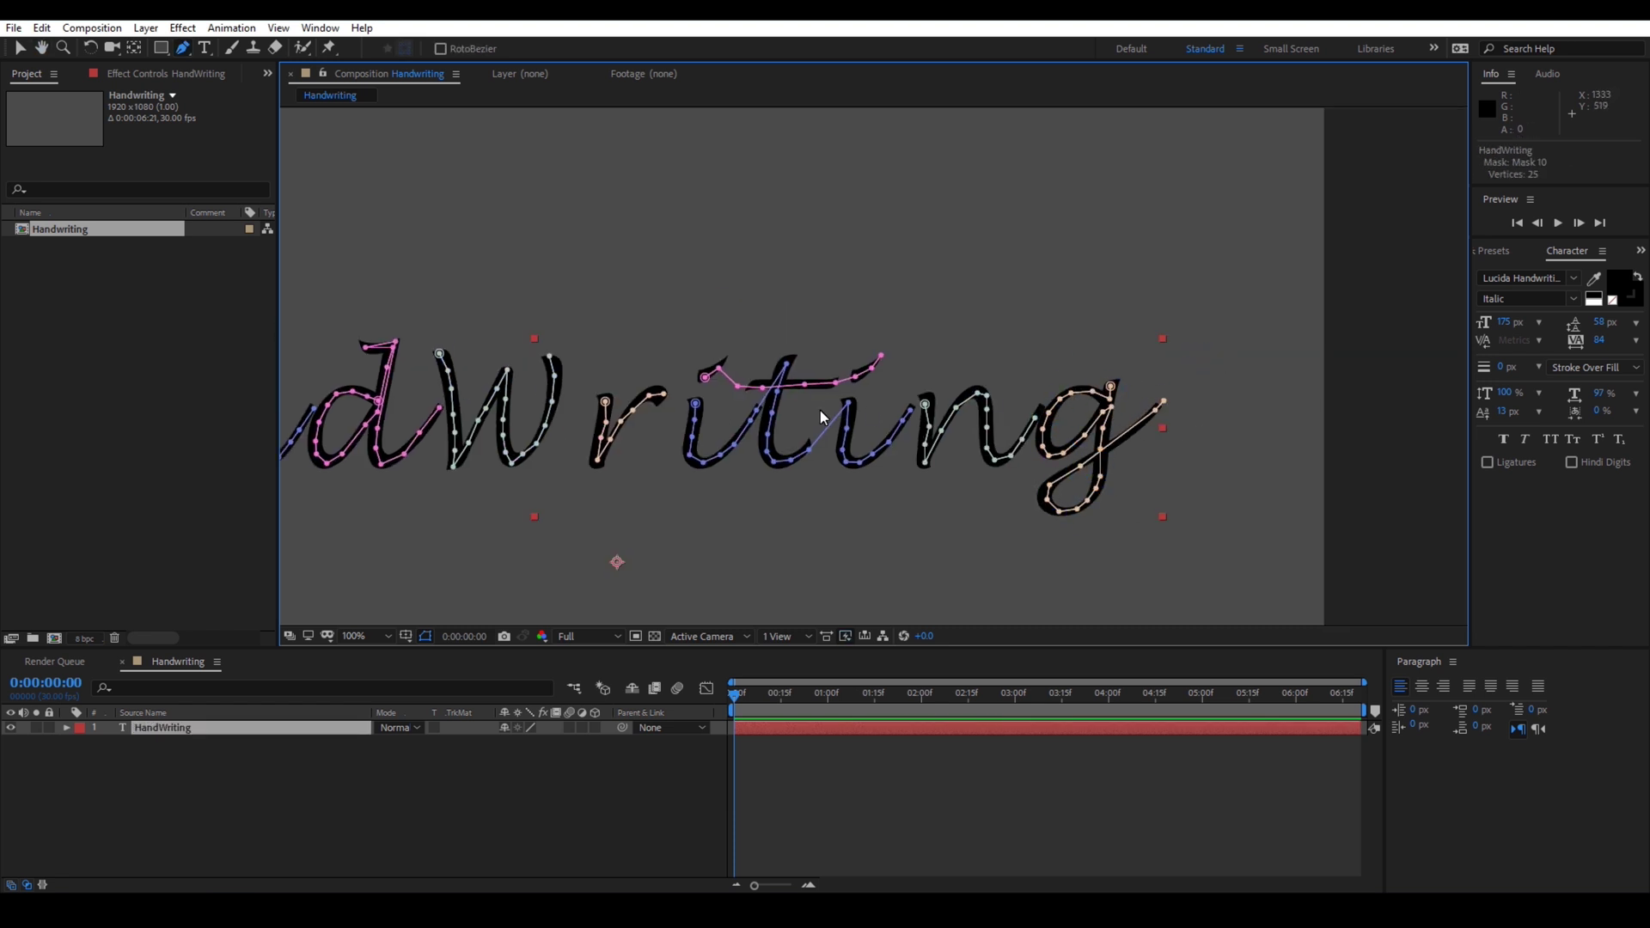
scroll(820, 410, down, 2)
Step: Deselect the HandWriting layer and start playing the composition preview
click(19, 47)
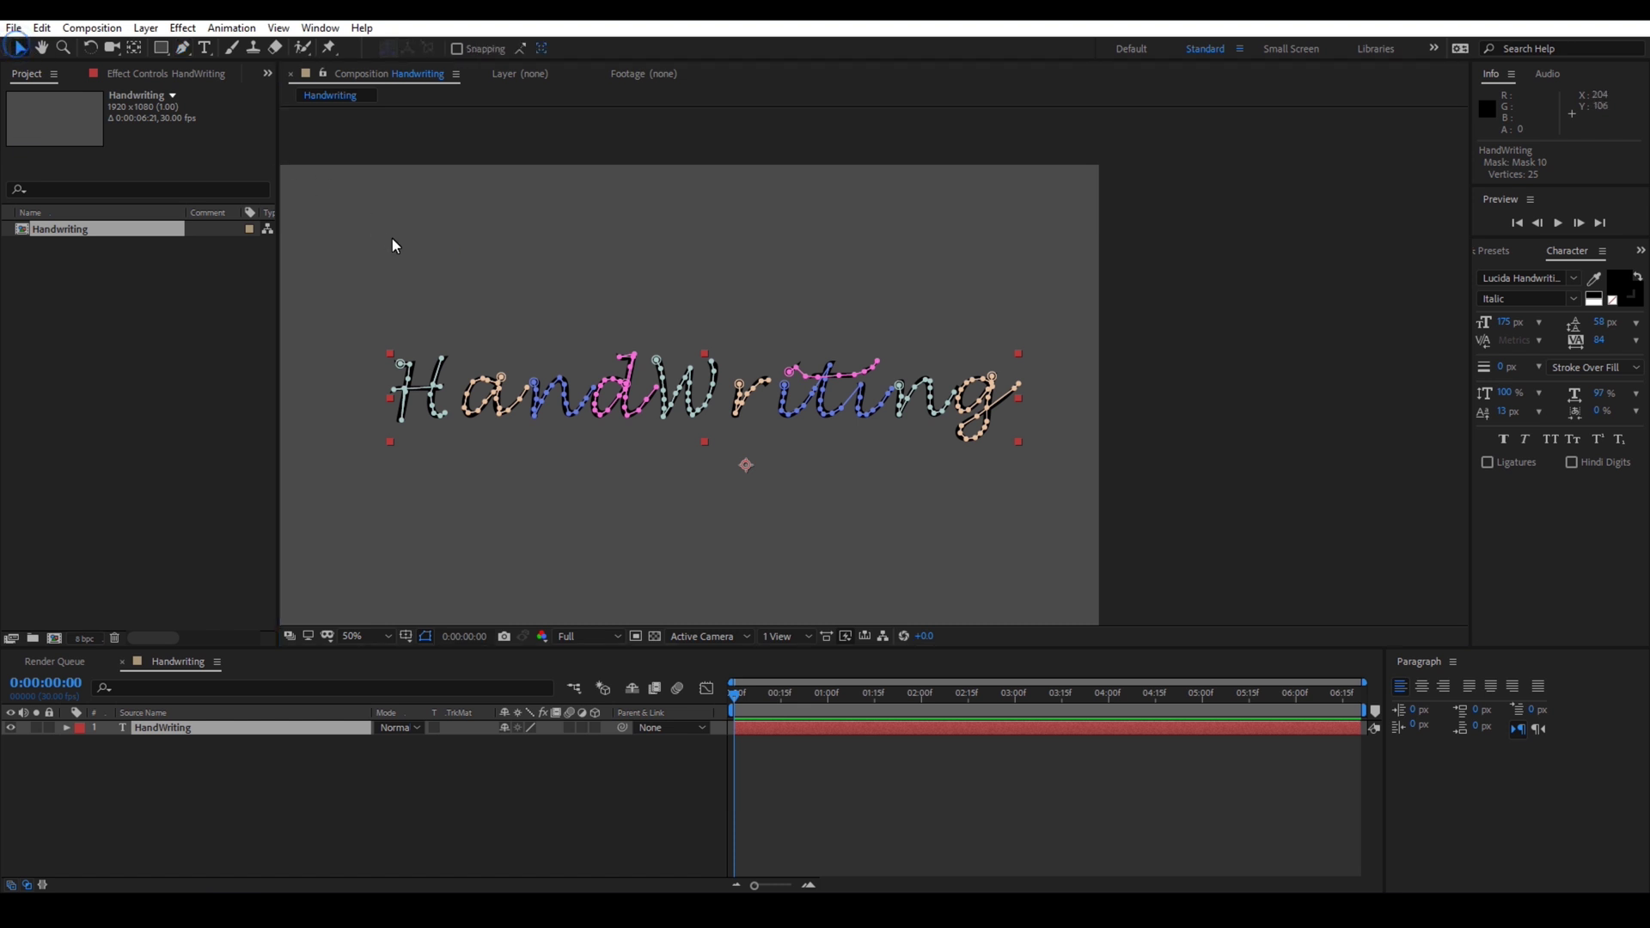
click(502, 301)
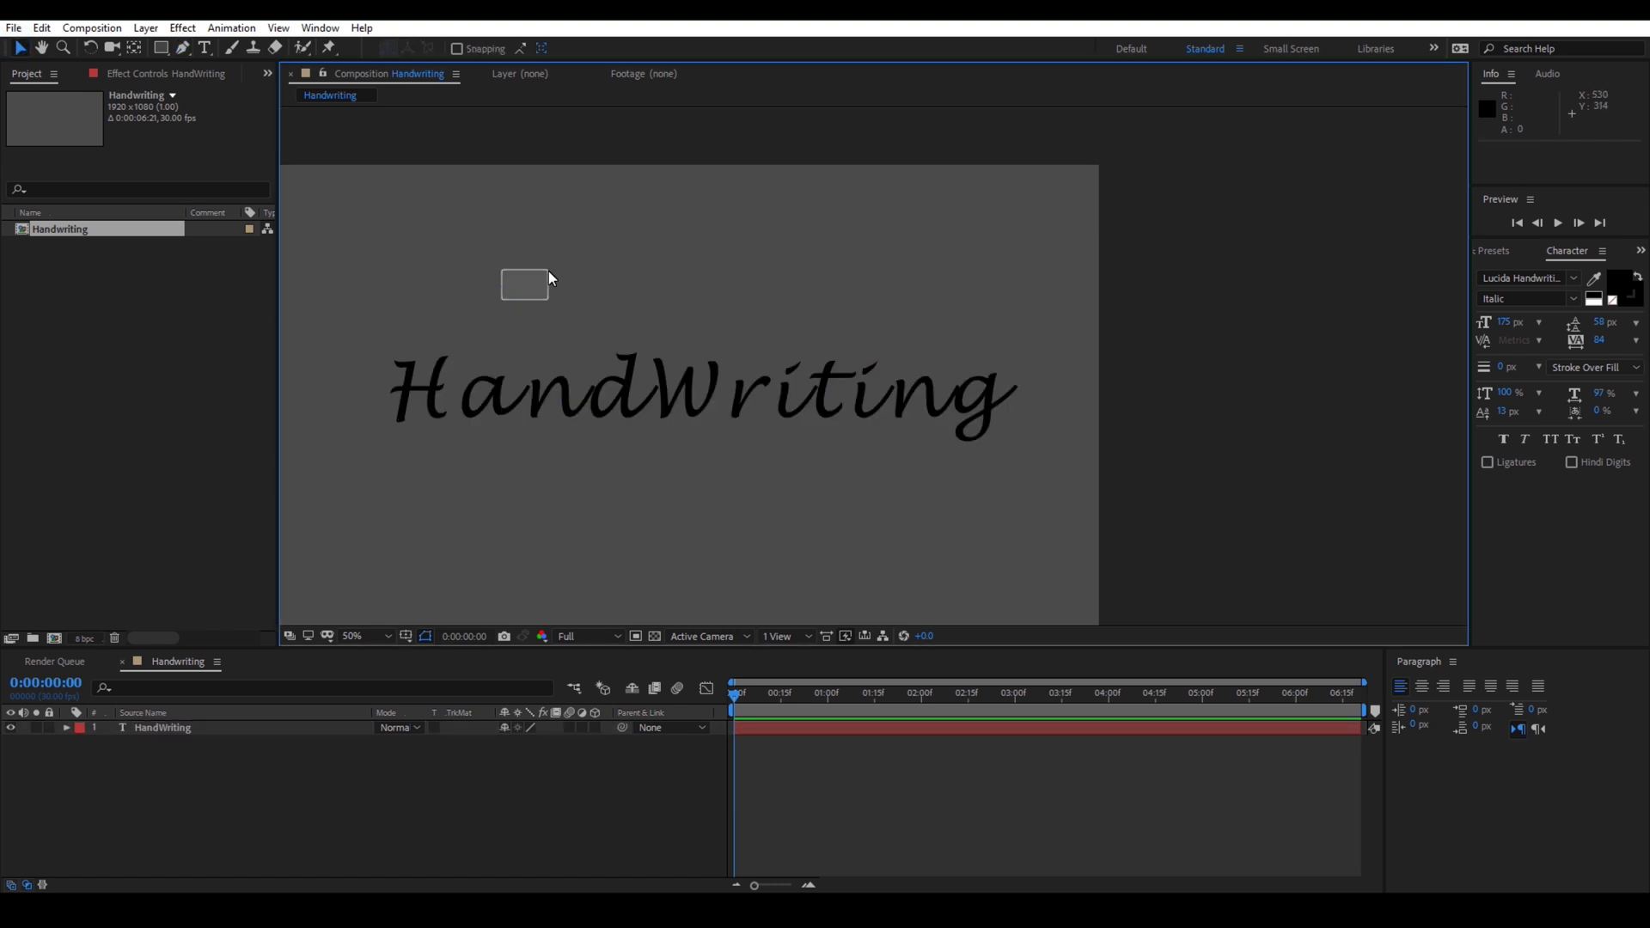
key(space)
Step: Expand the HandWriting layer's Masks group to list all ten masks
click(67, 728)
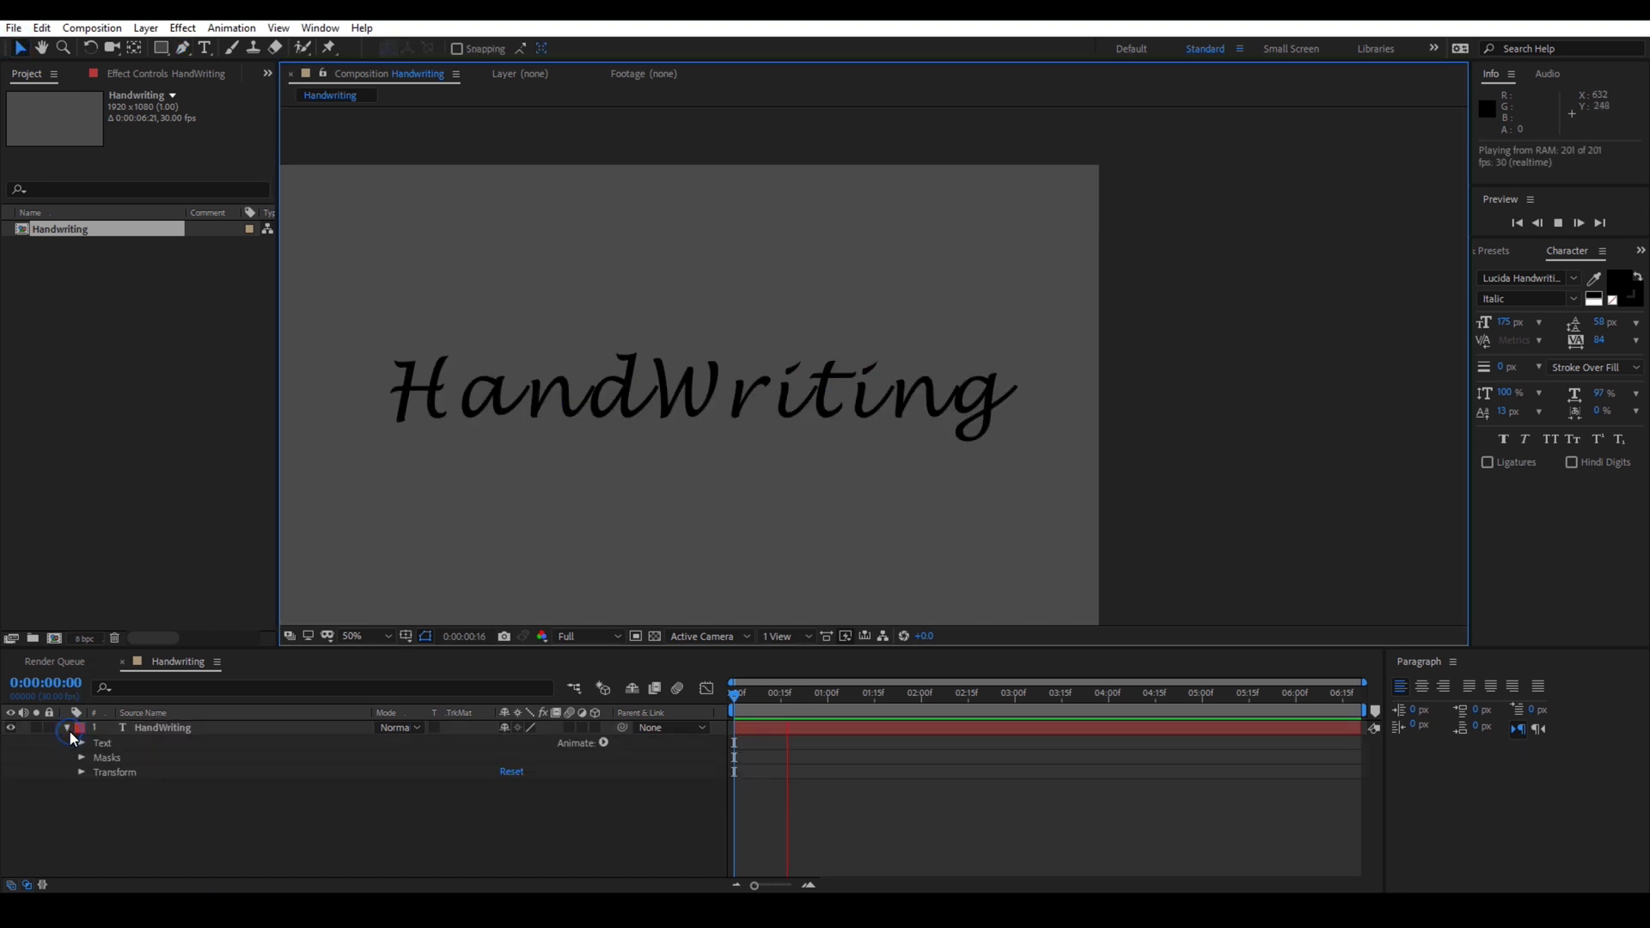
click(81, 757)
scroll(141, 860, down, 1)
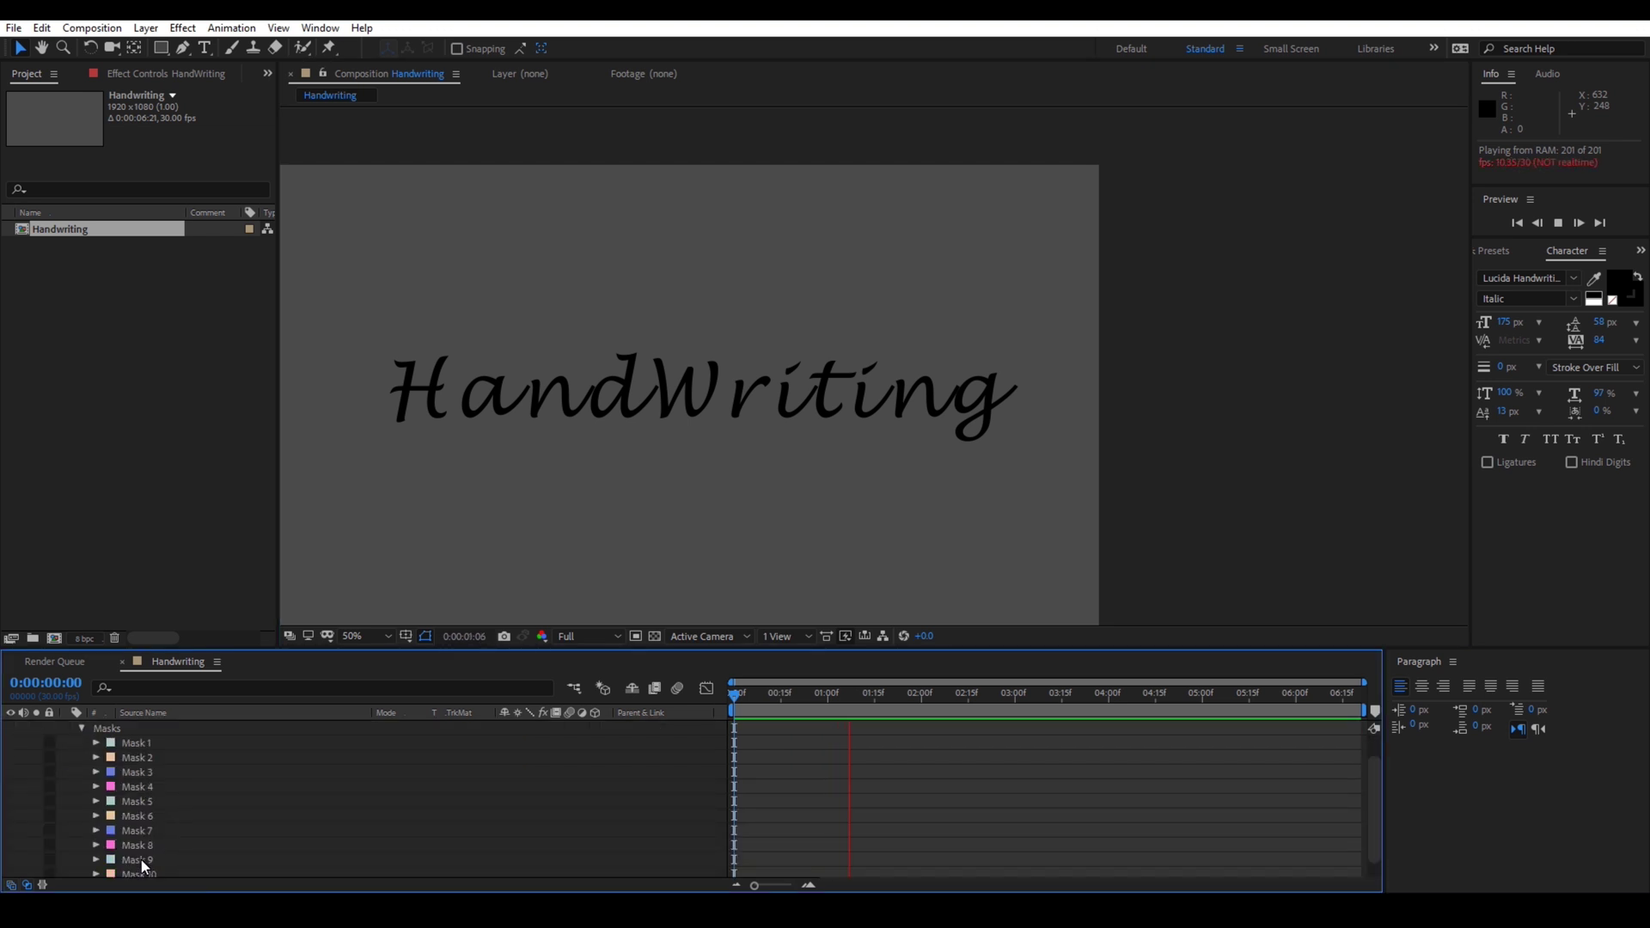
click(115, 729)
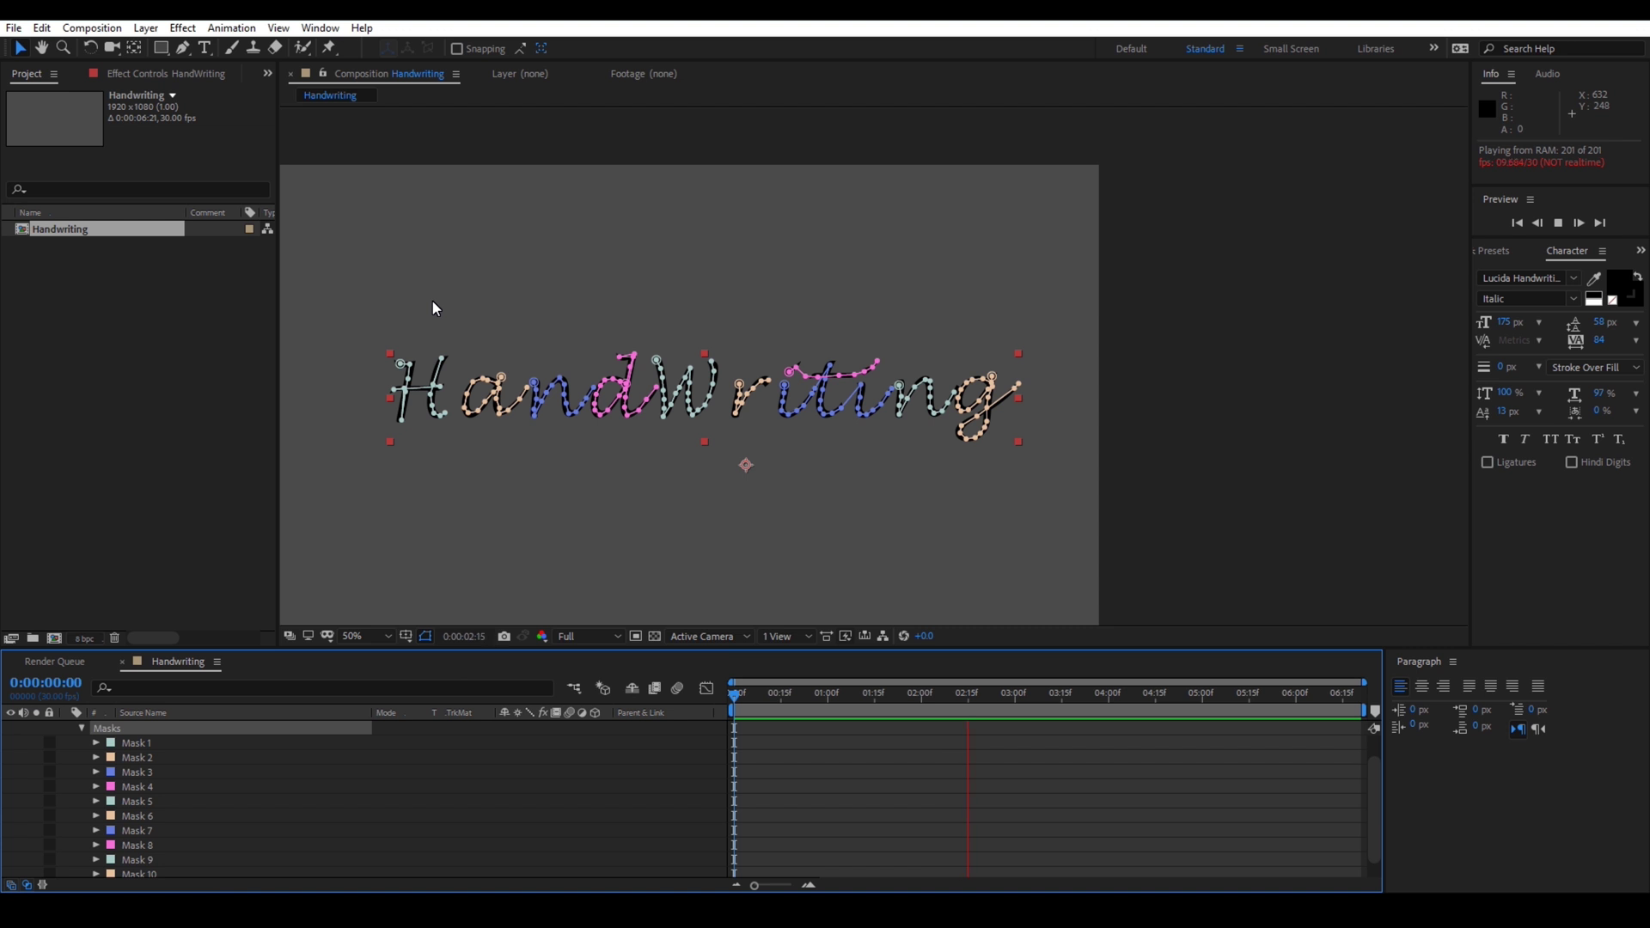
click(1495, 250)
Step: Search 'stroke' in Effects & Presets and drag the Stroke effect onto the HandWriting layer
click(1514, 273)
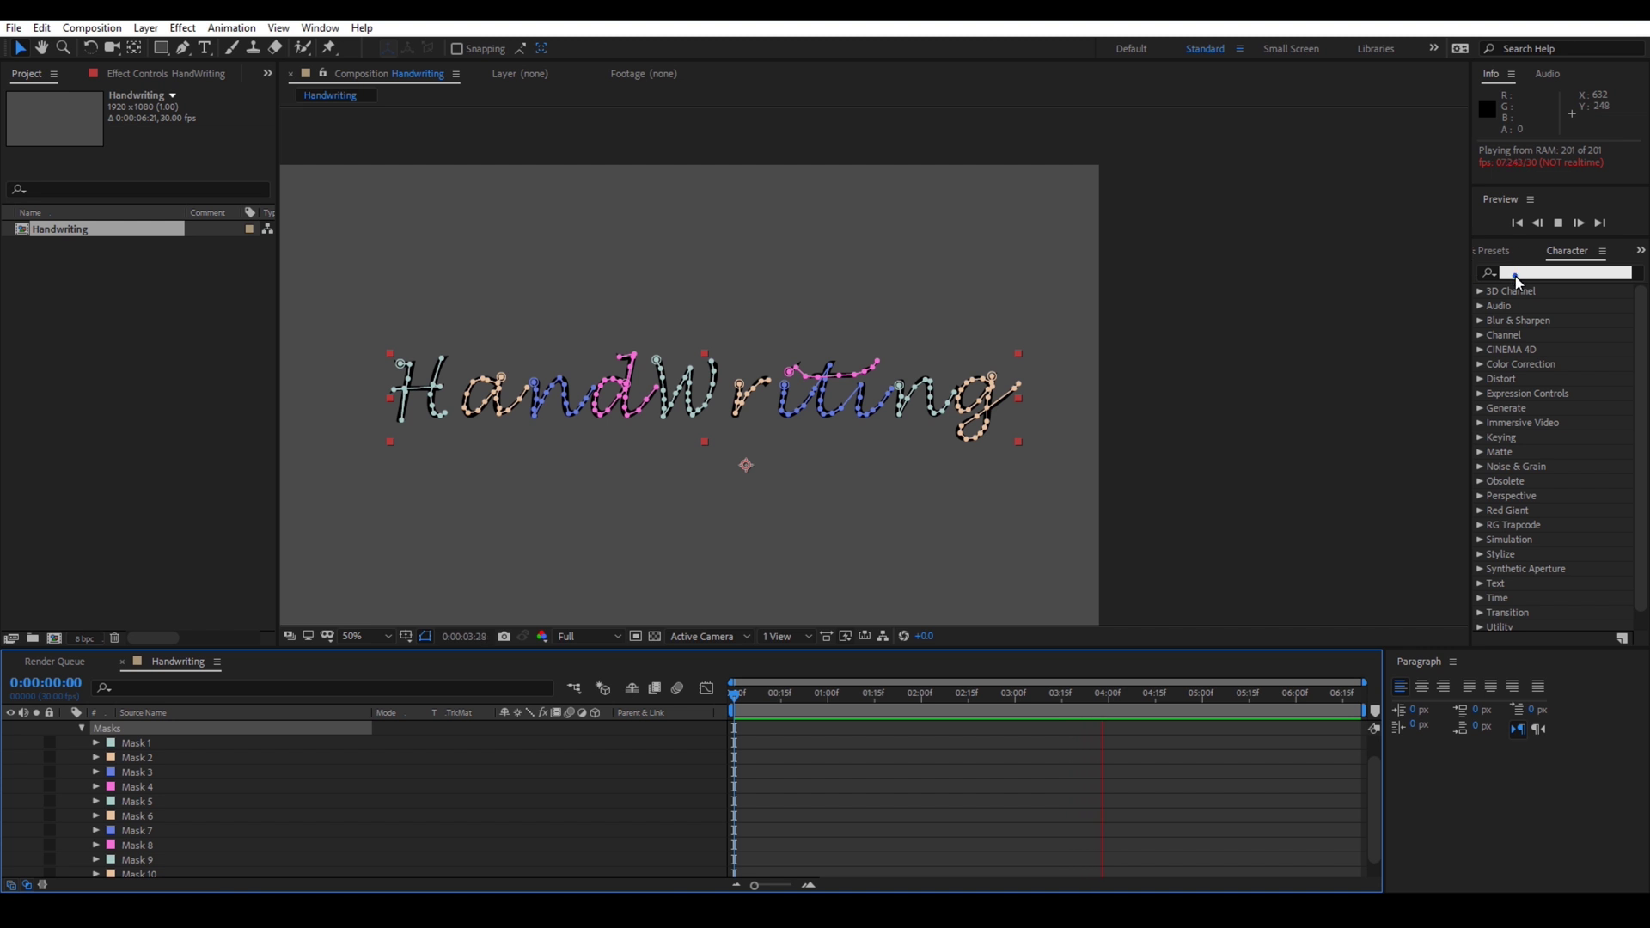
text(stroke)
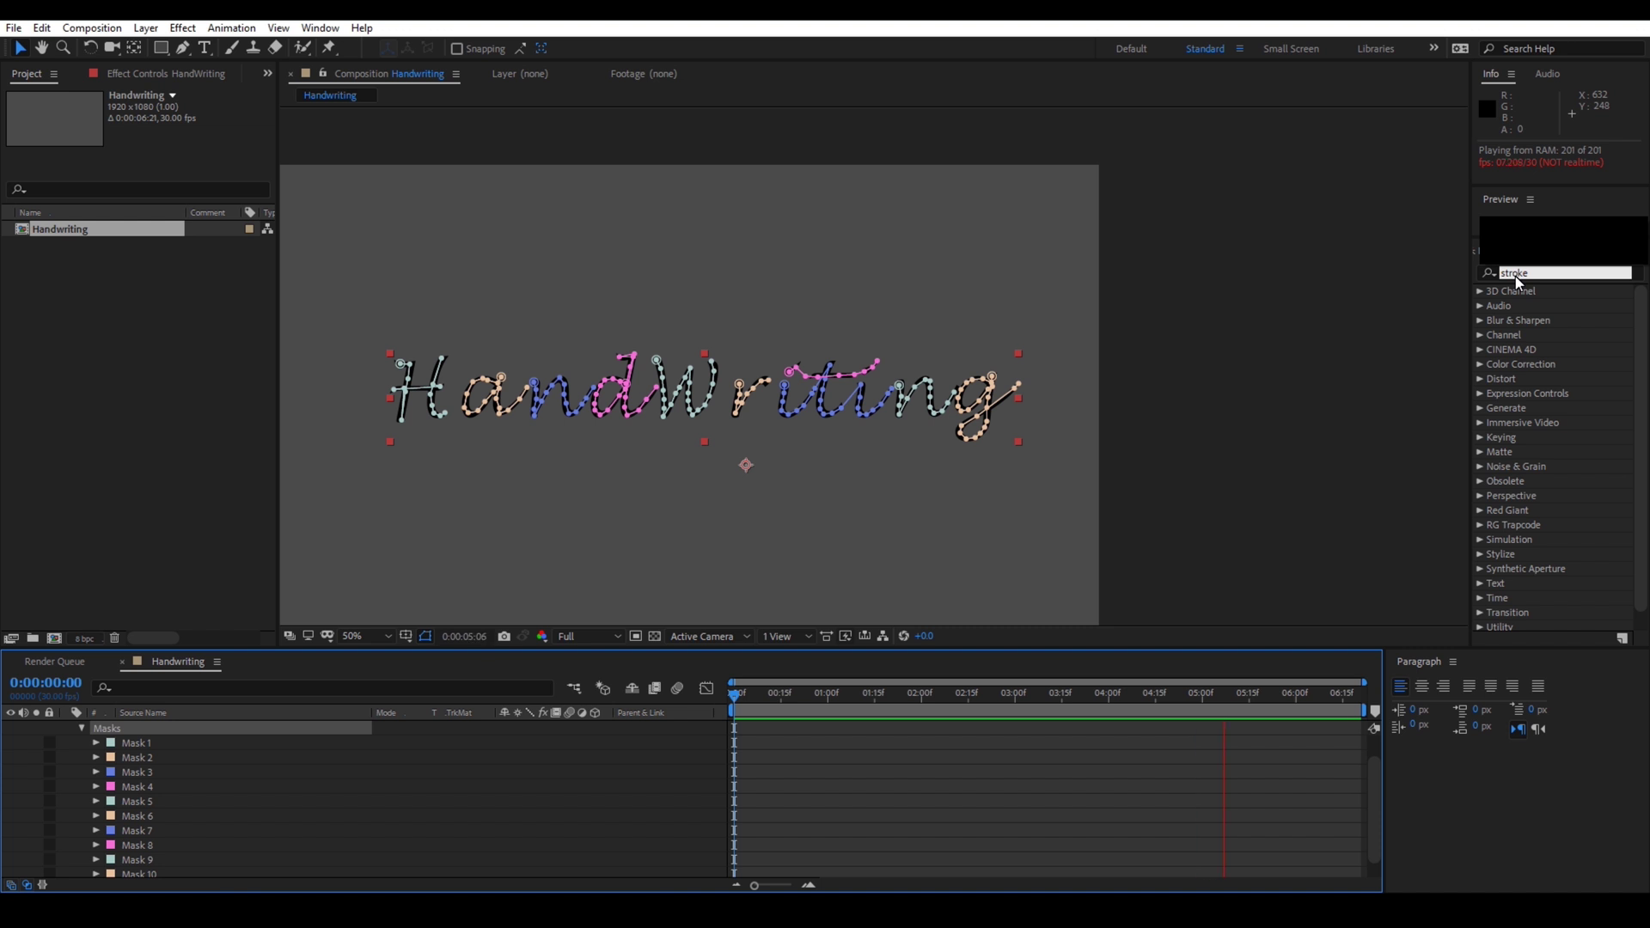
key(Return)
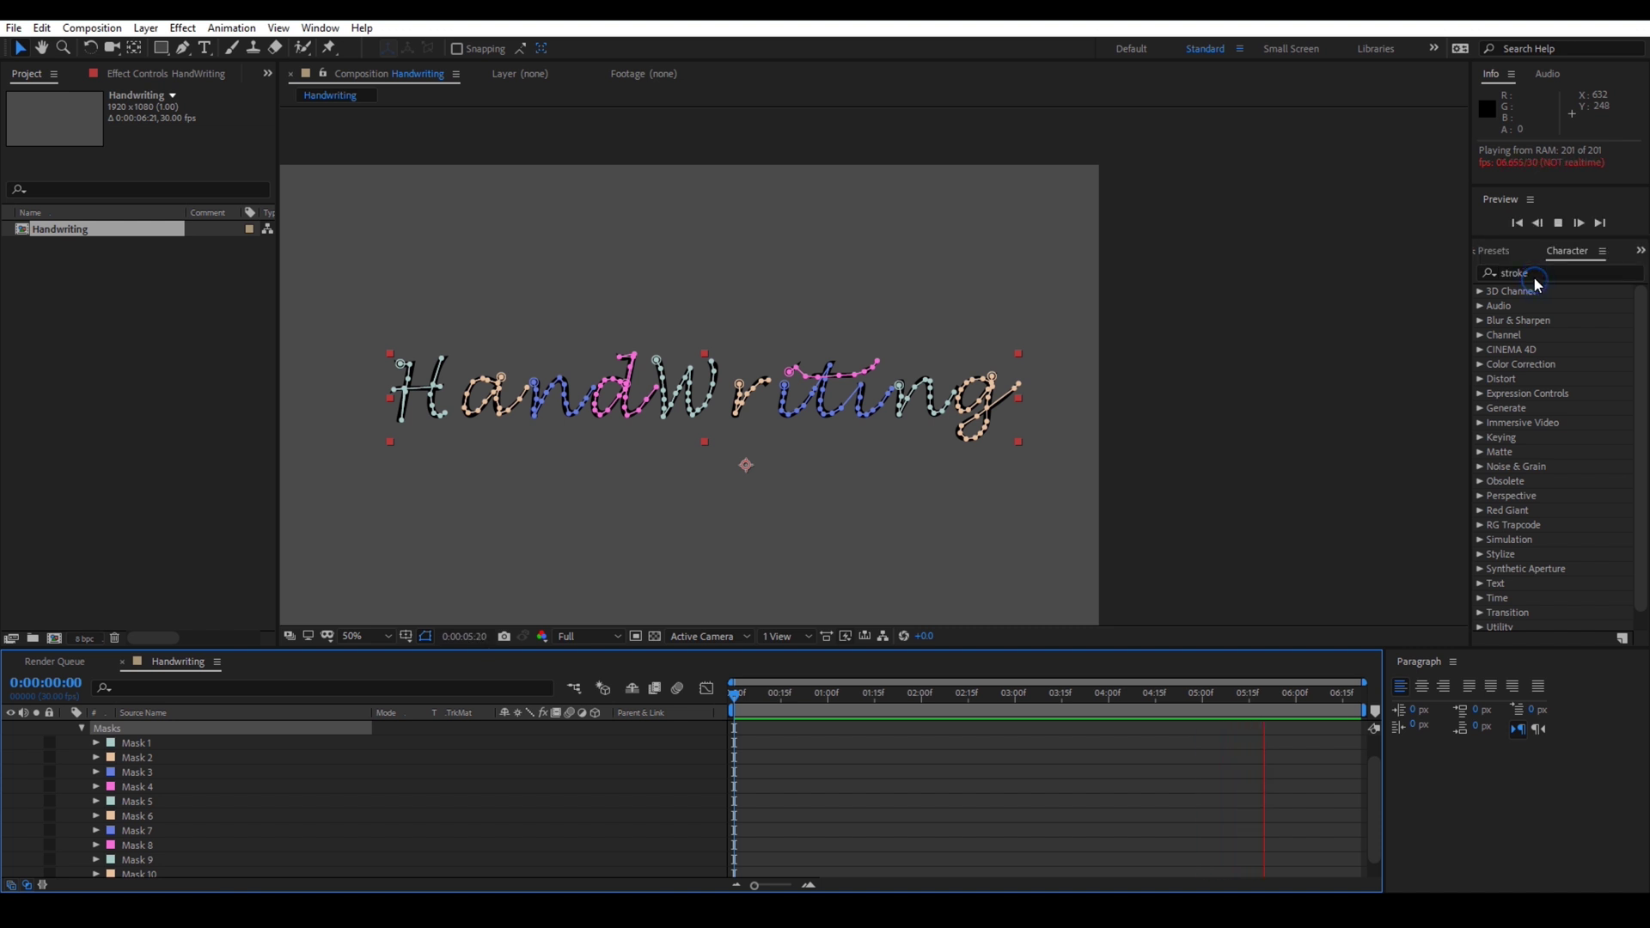
click(1075, 709)
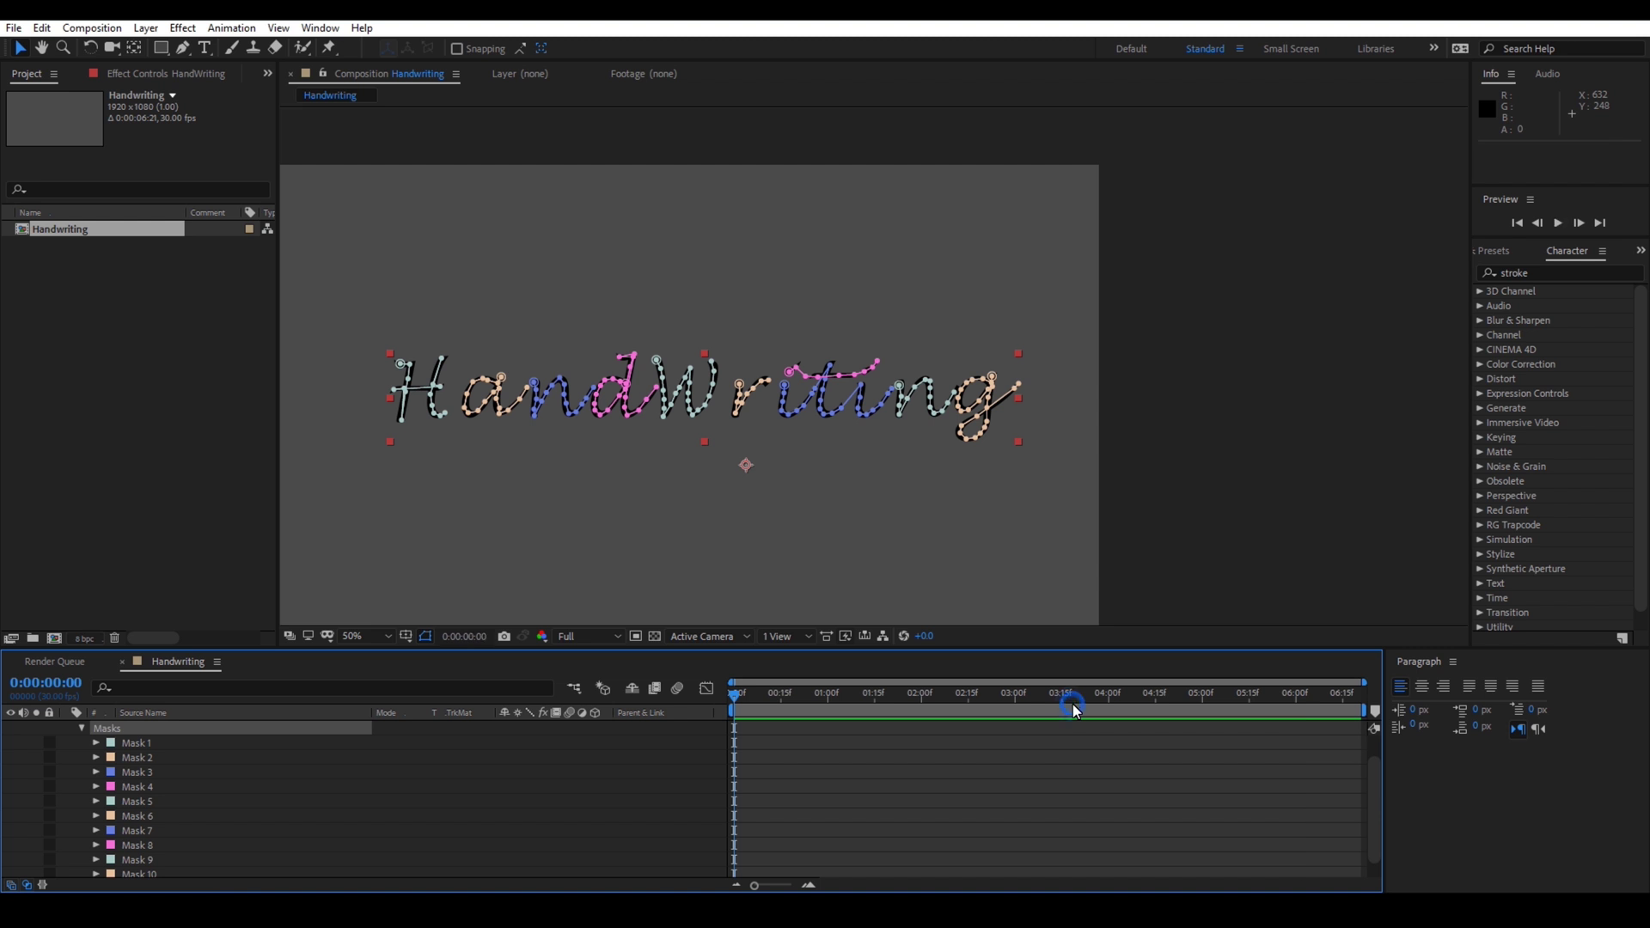
click(1535, 275)
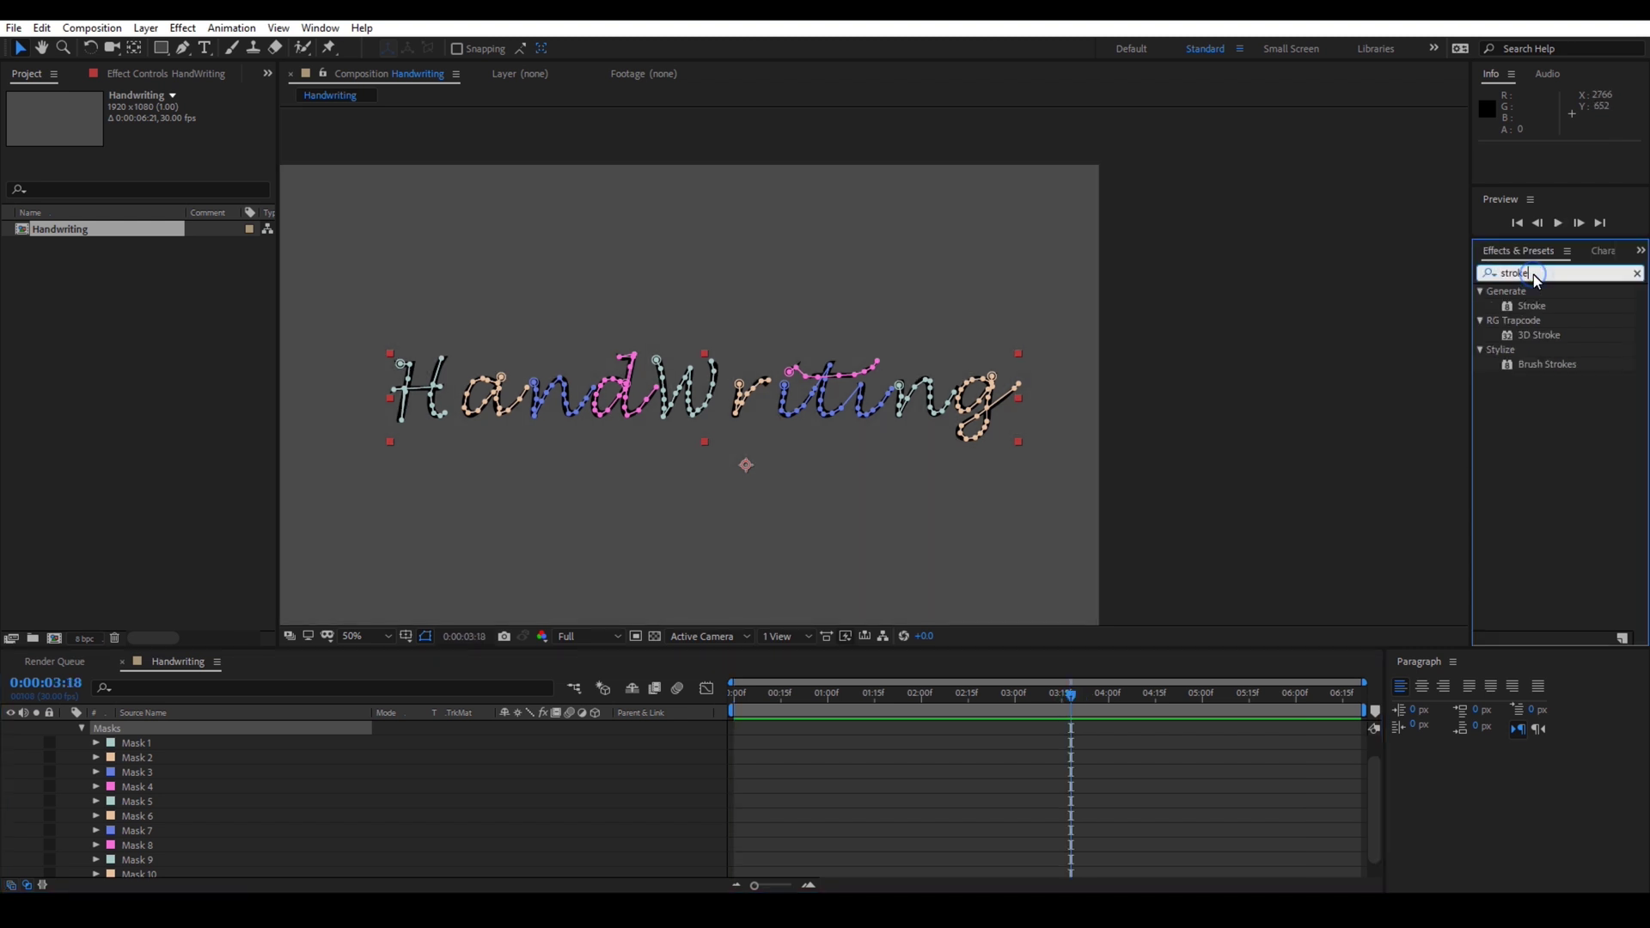
click(1537, 306)
mouse_move(1539, 311)
mouse_down()
mouse_move(1388, 352)
mouse_move(806, 408)
mouse_up()
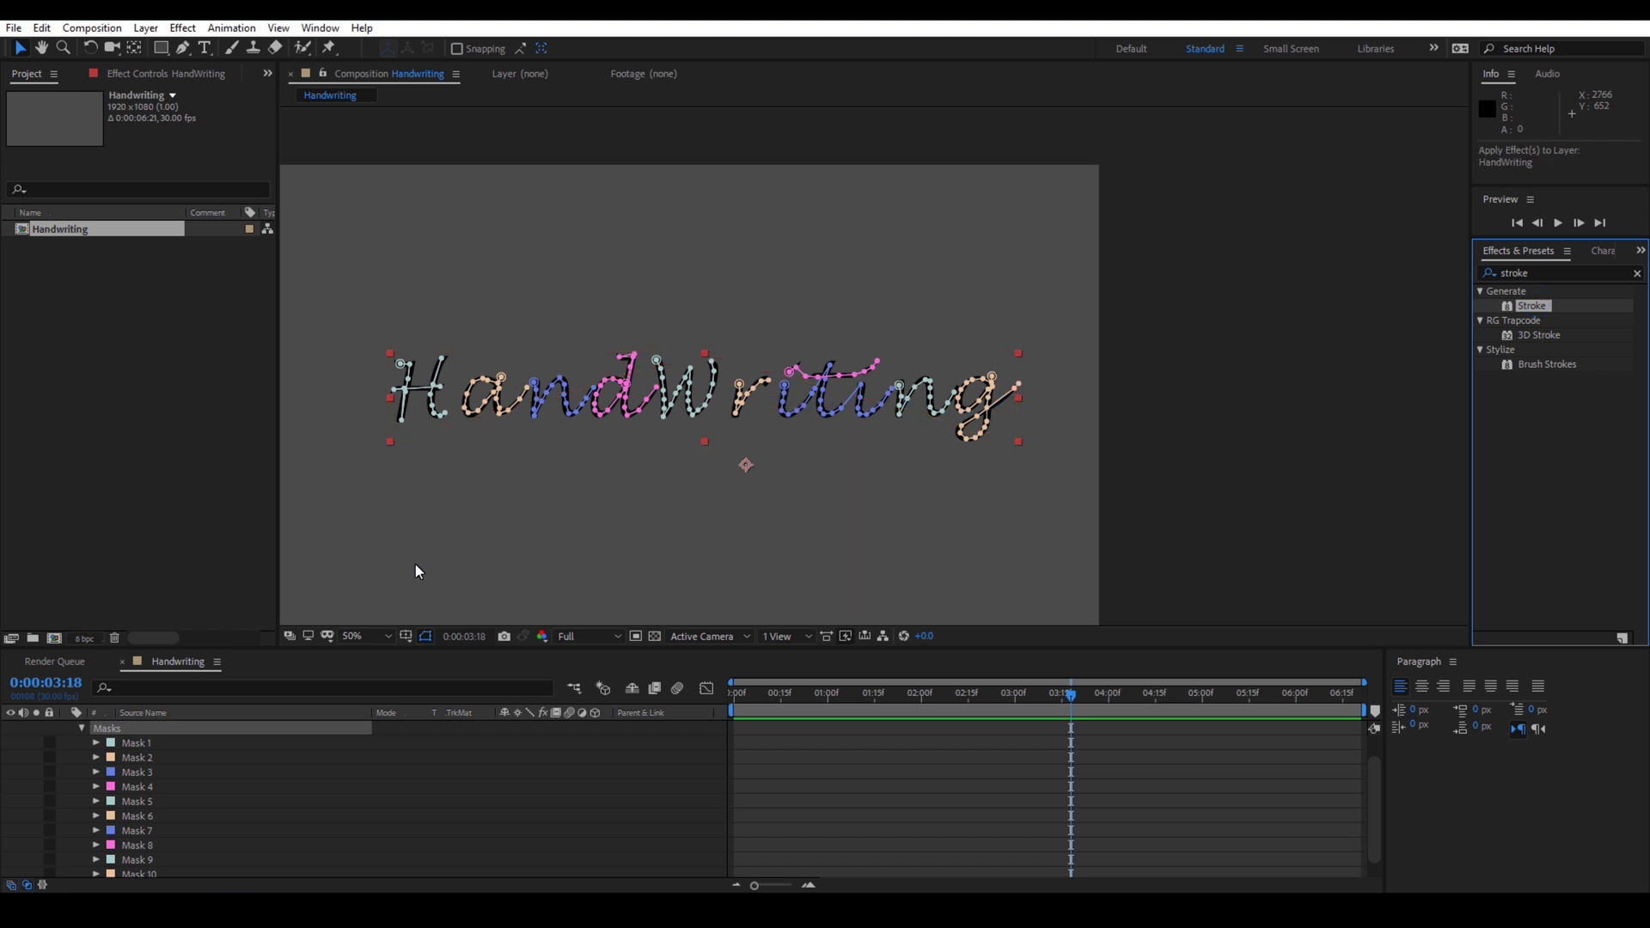
click(79, 727)
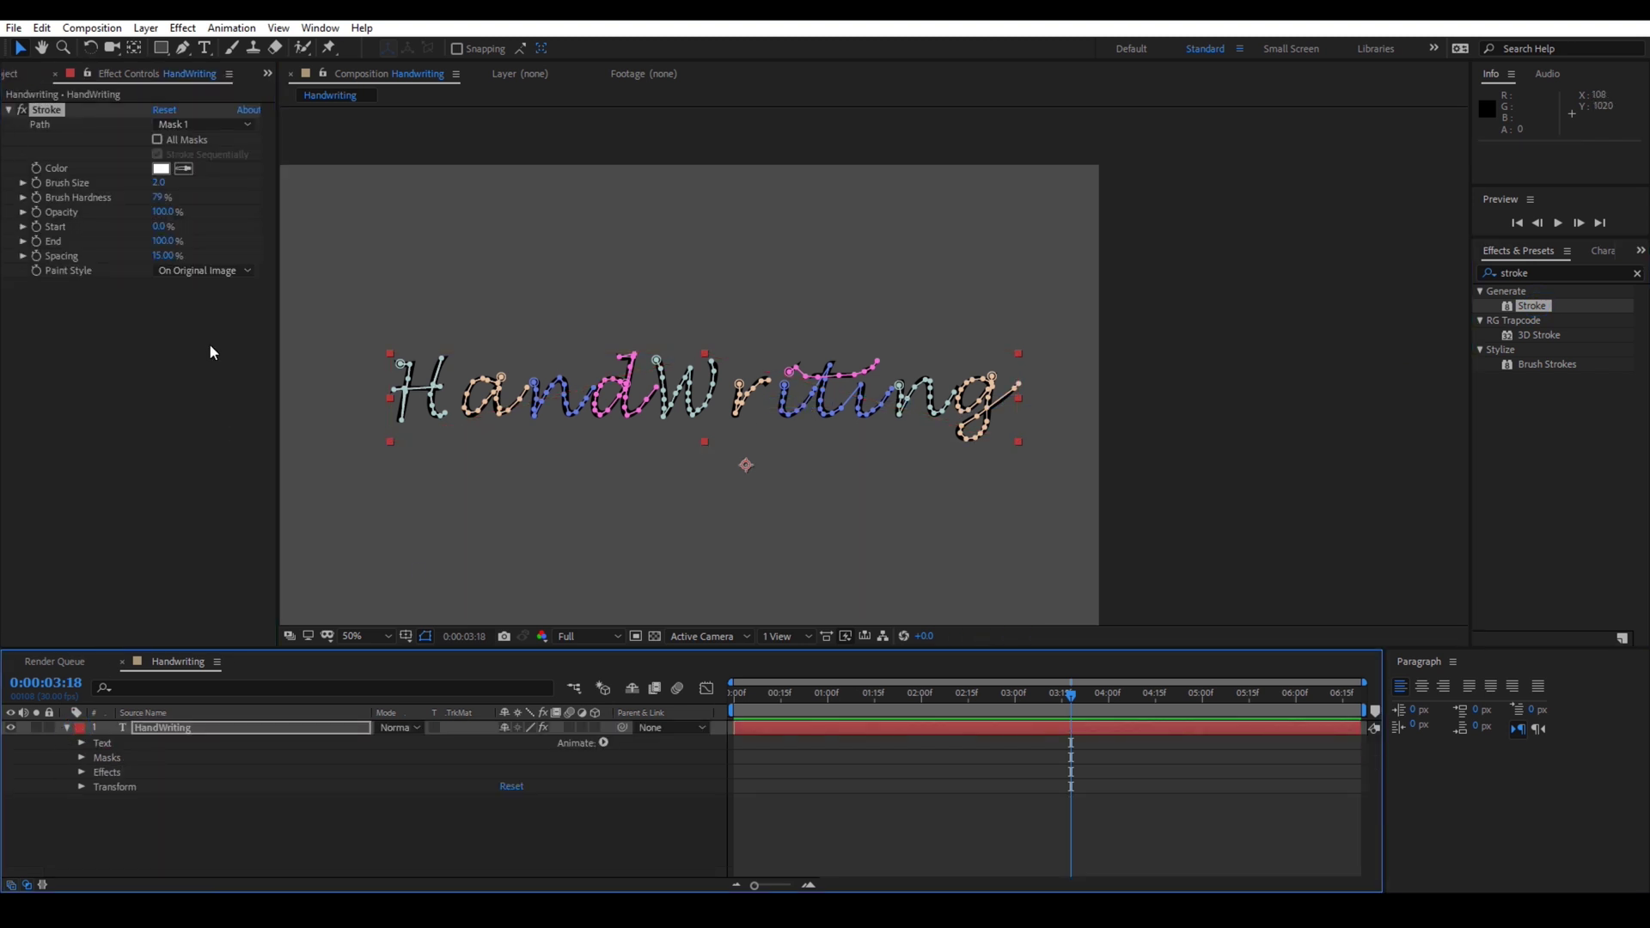
Step: Set the Stroke to All Masks, stroked sequentially, with brush size 11.5
click(157, 139)
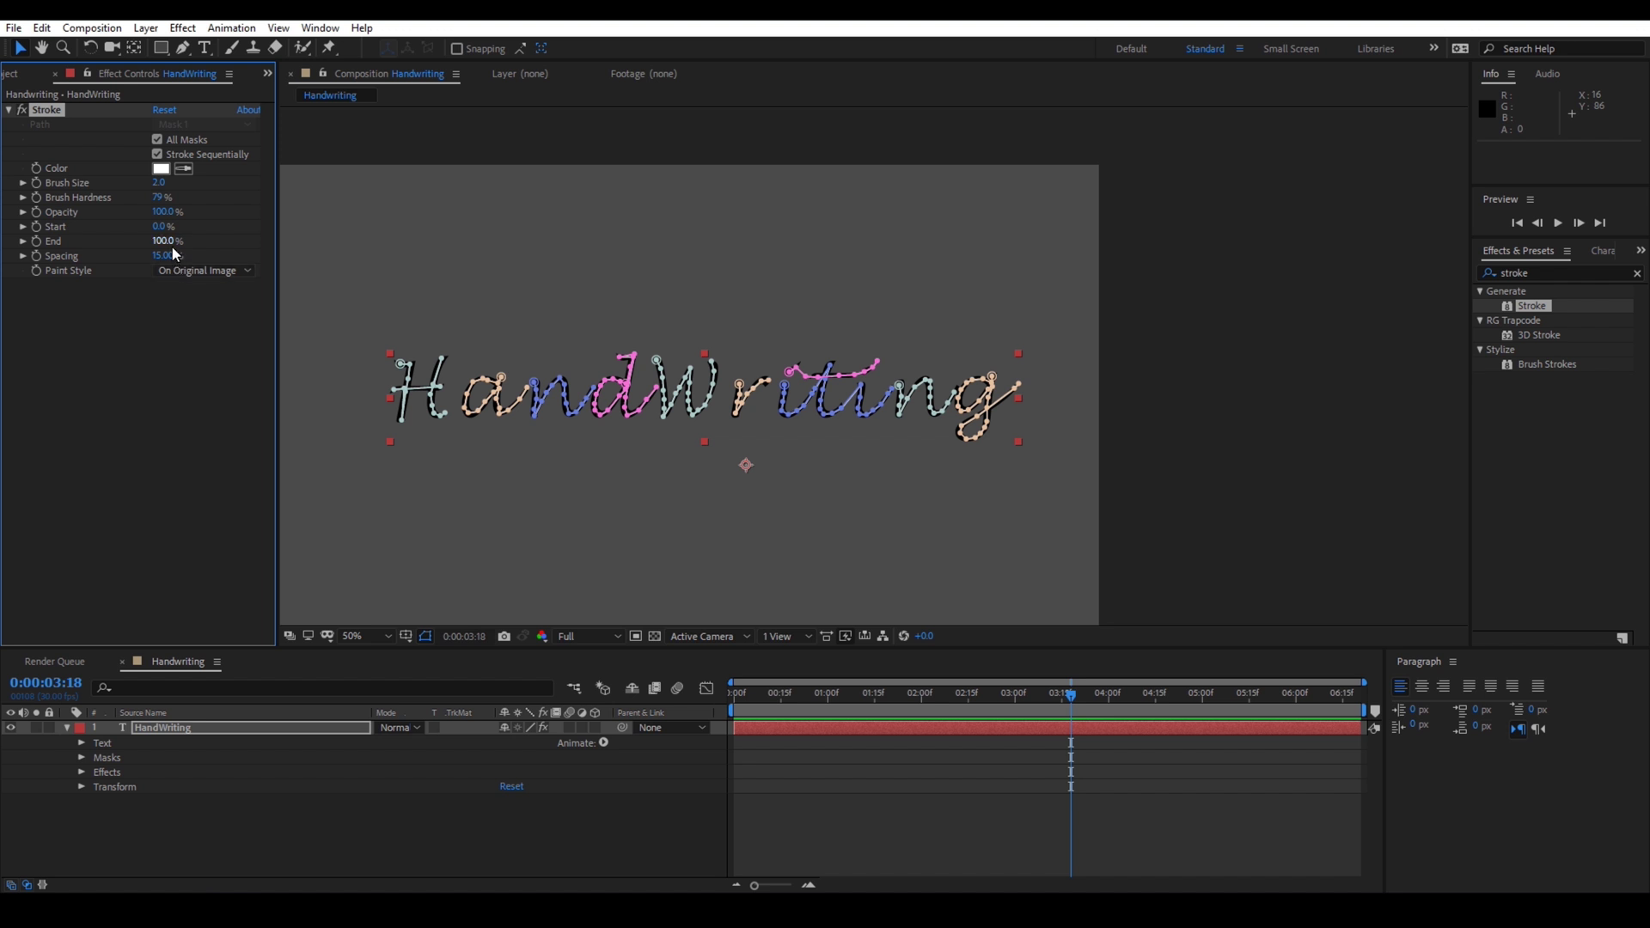
click(162, 185)
drag(167, 182, 173, 183)
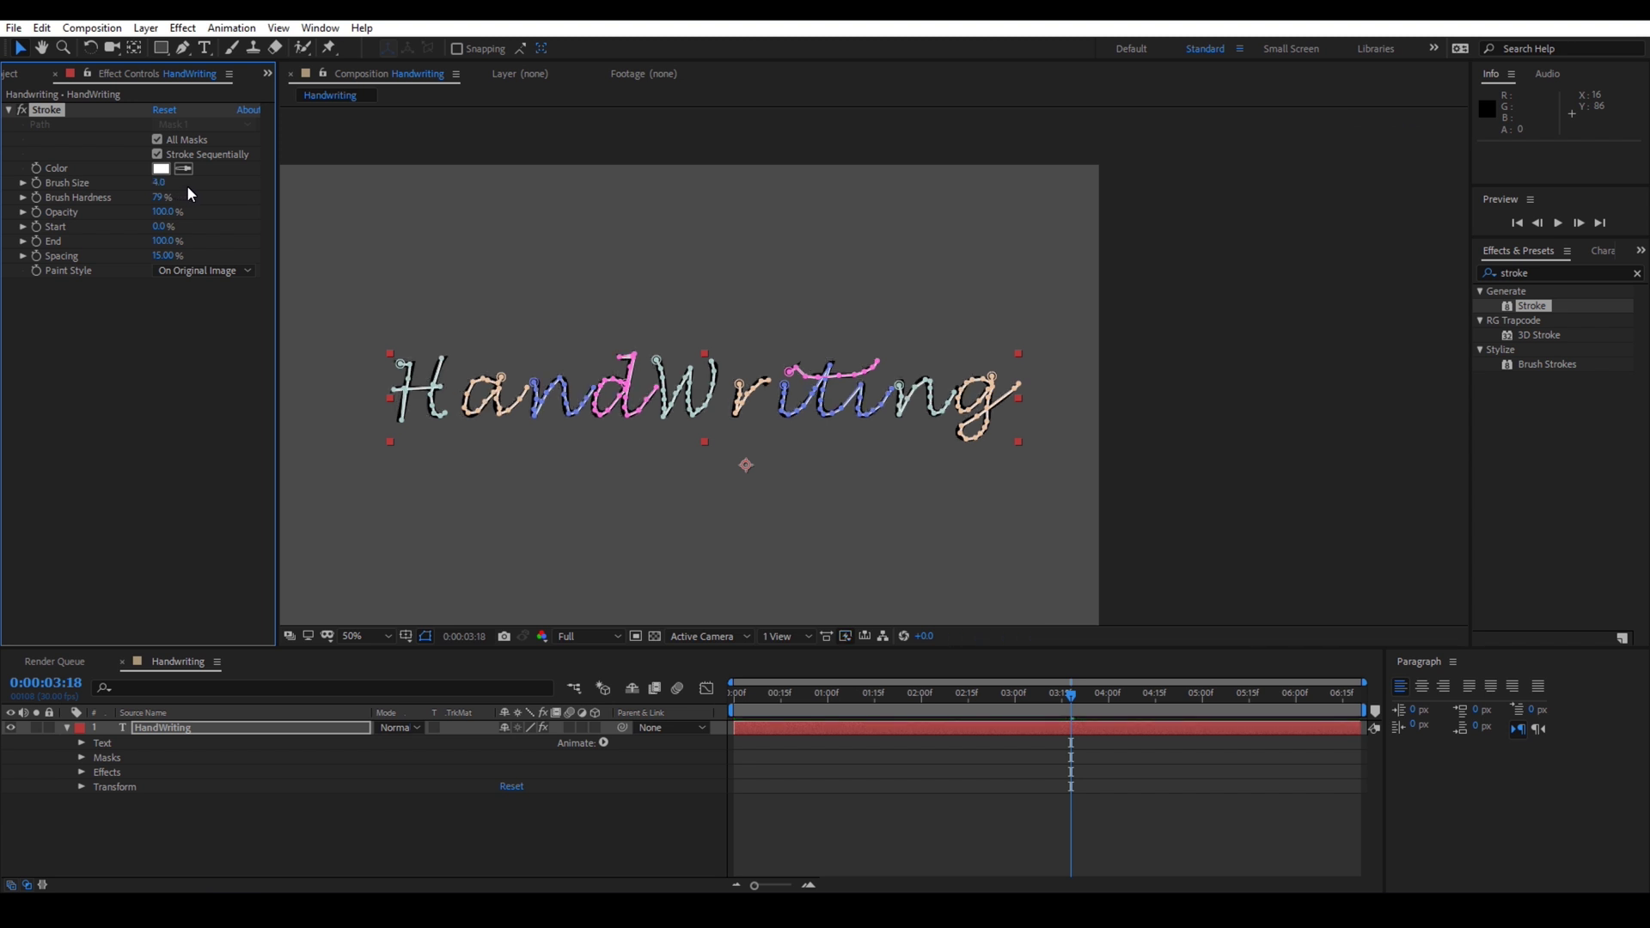
drag(197, 185, 249, 190)
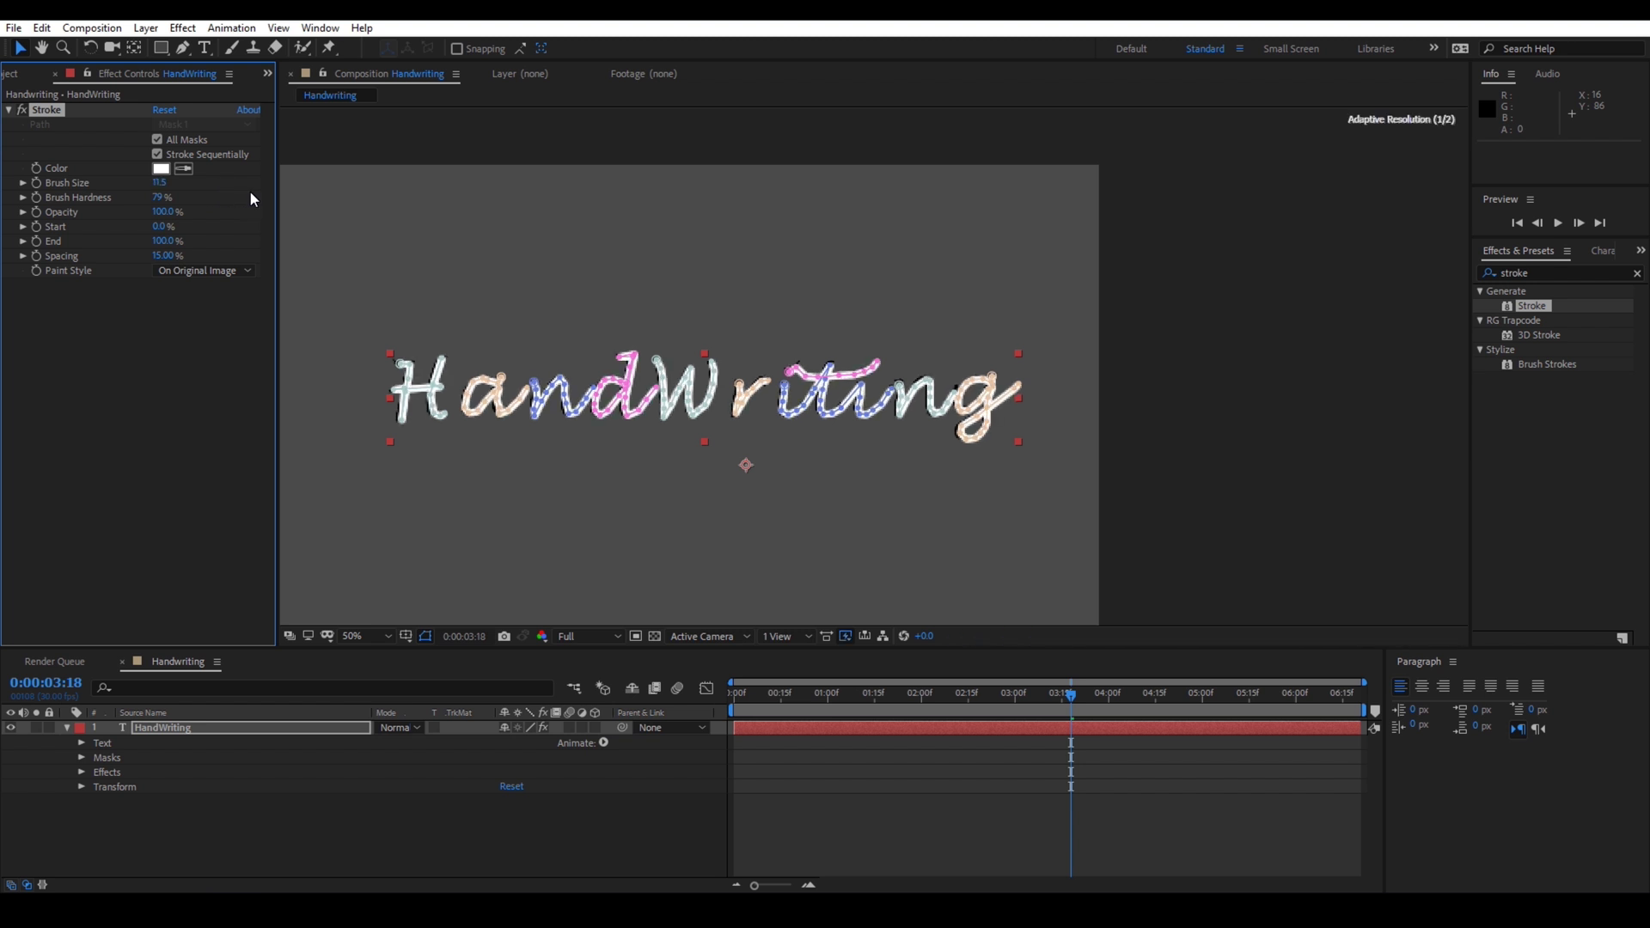
click(400, 256)
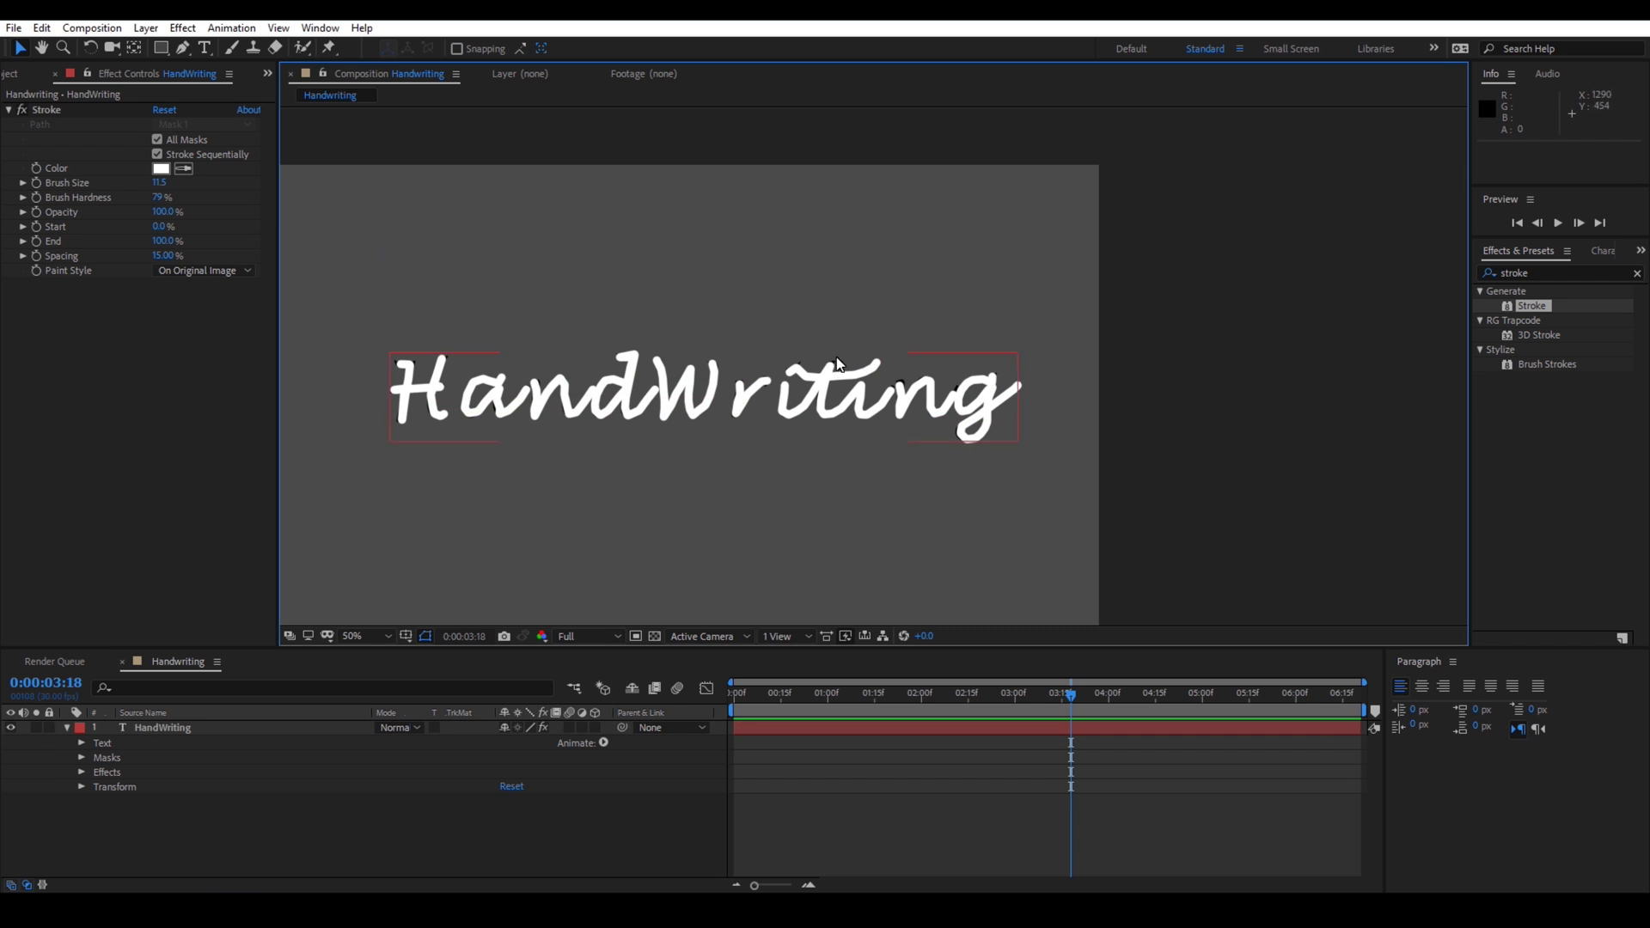
key(period)
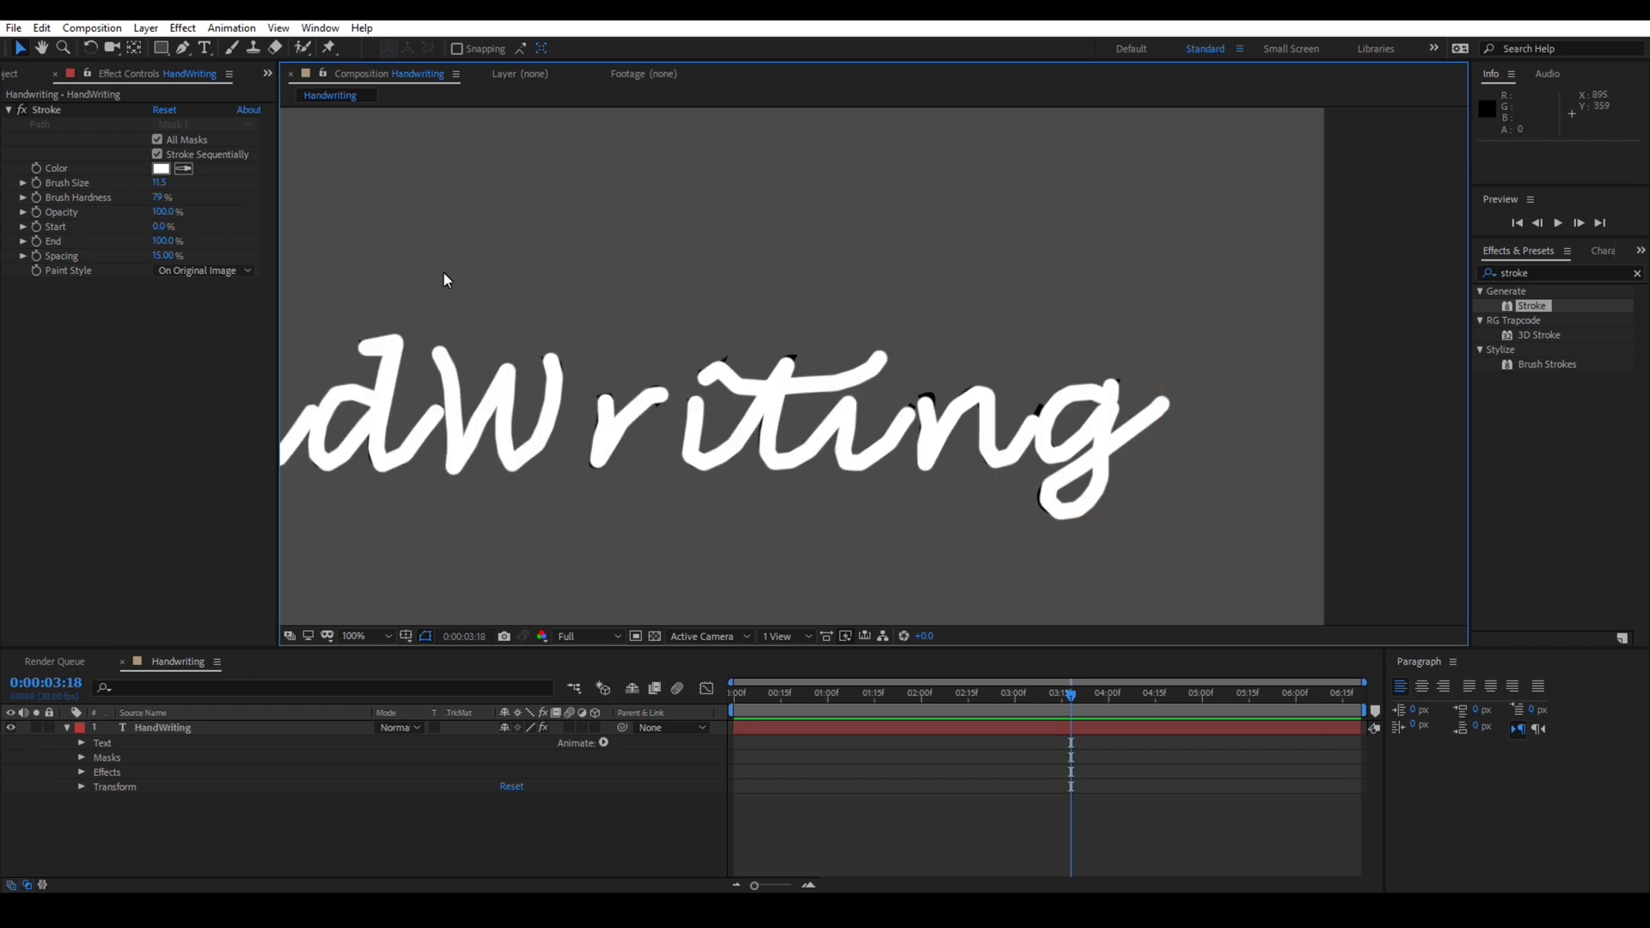
key(h)
drag(443, 273, 985, 265)
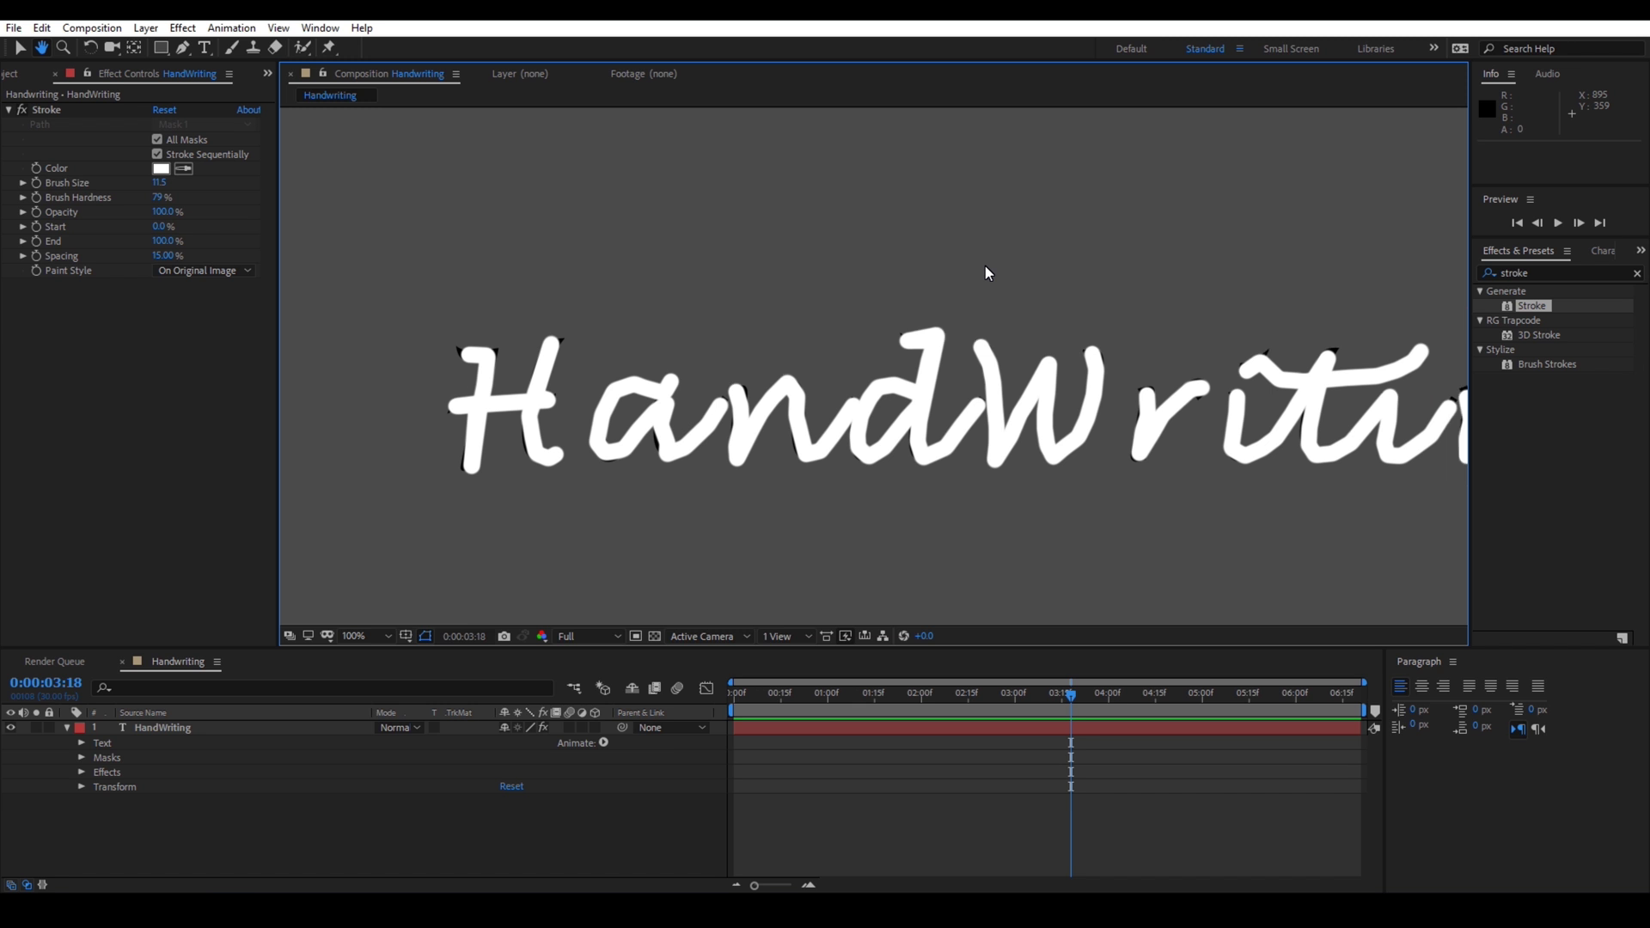
key(v)
click(543, 359)
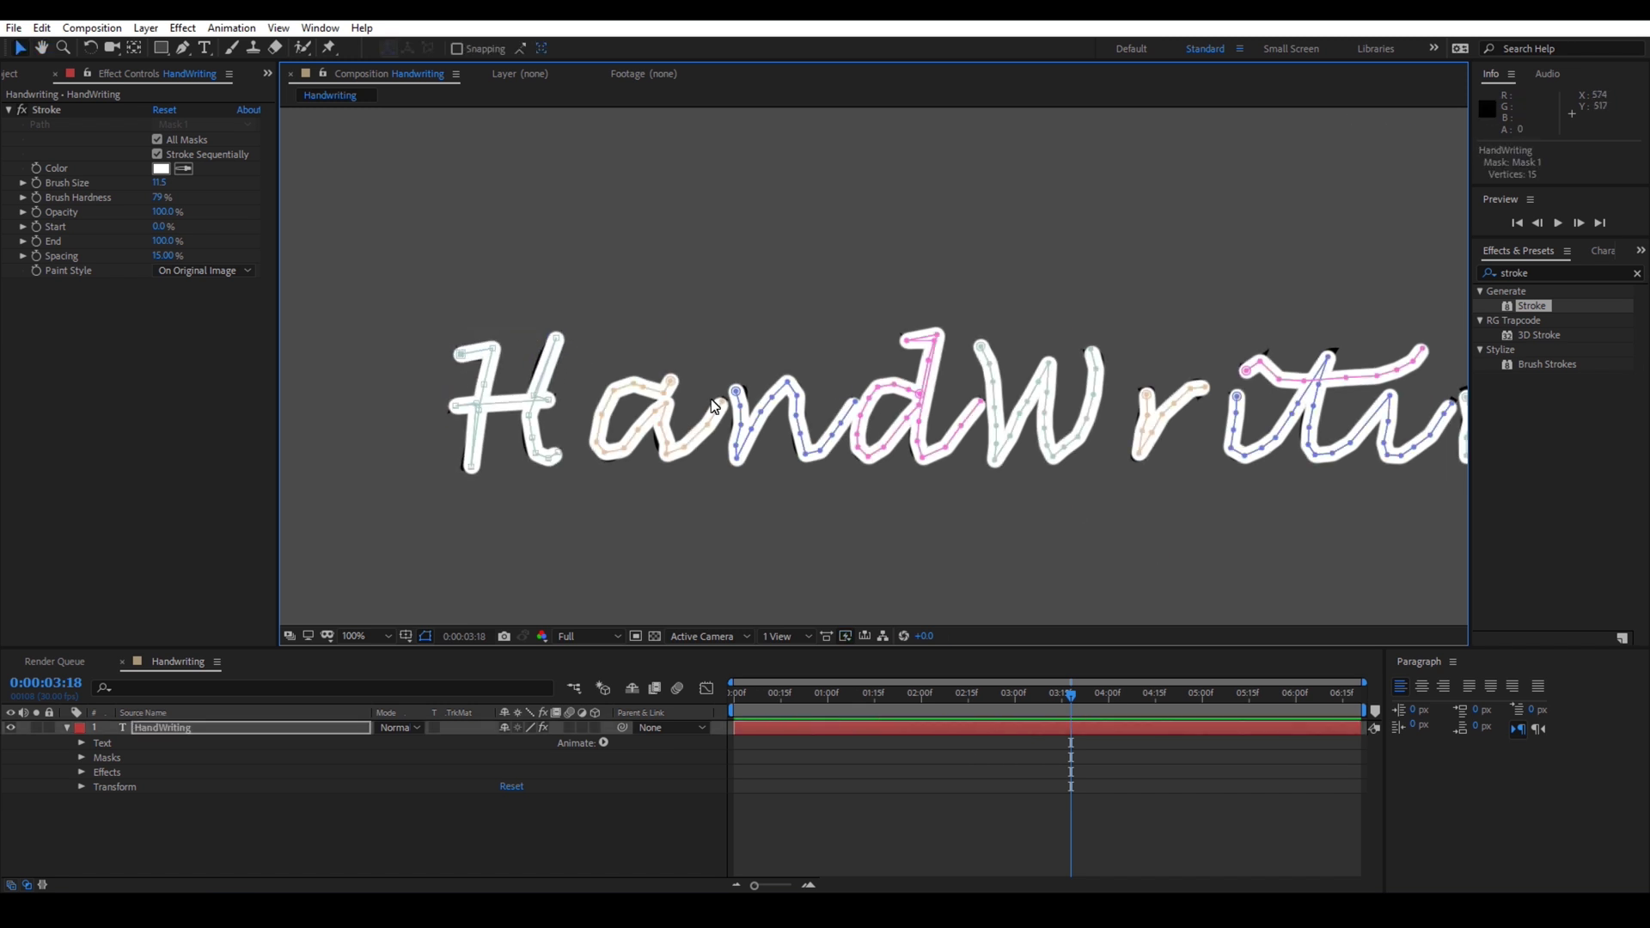
click(738, 392)
drag(741, 397, 284, 387)
click(1034, 421)
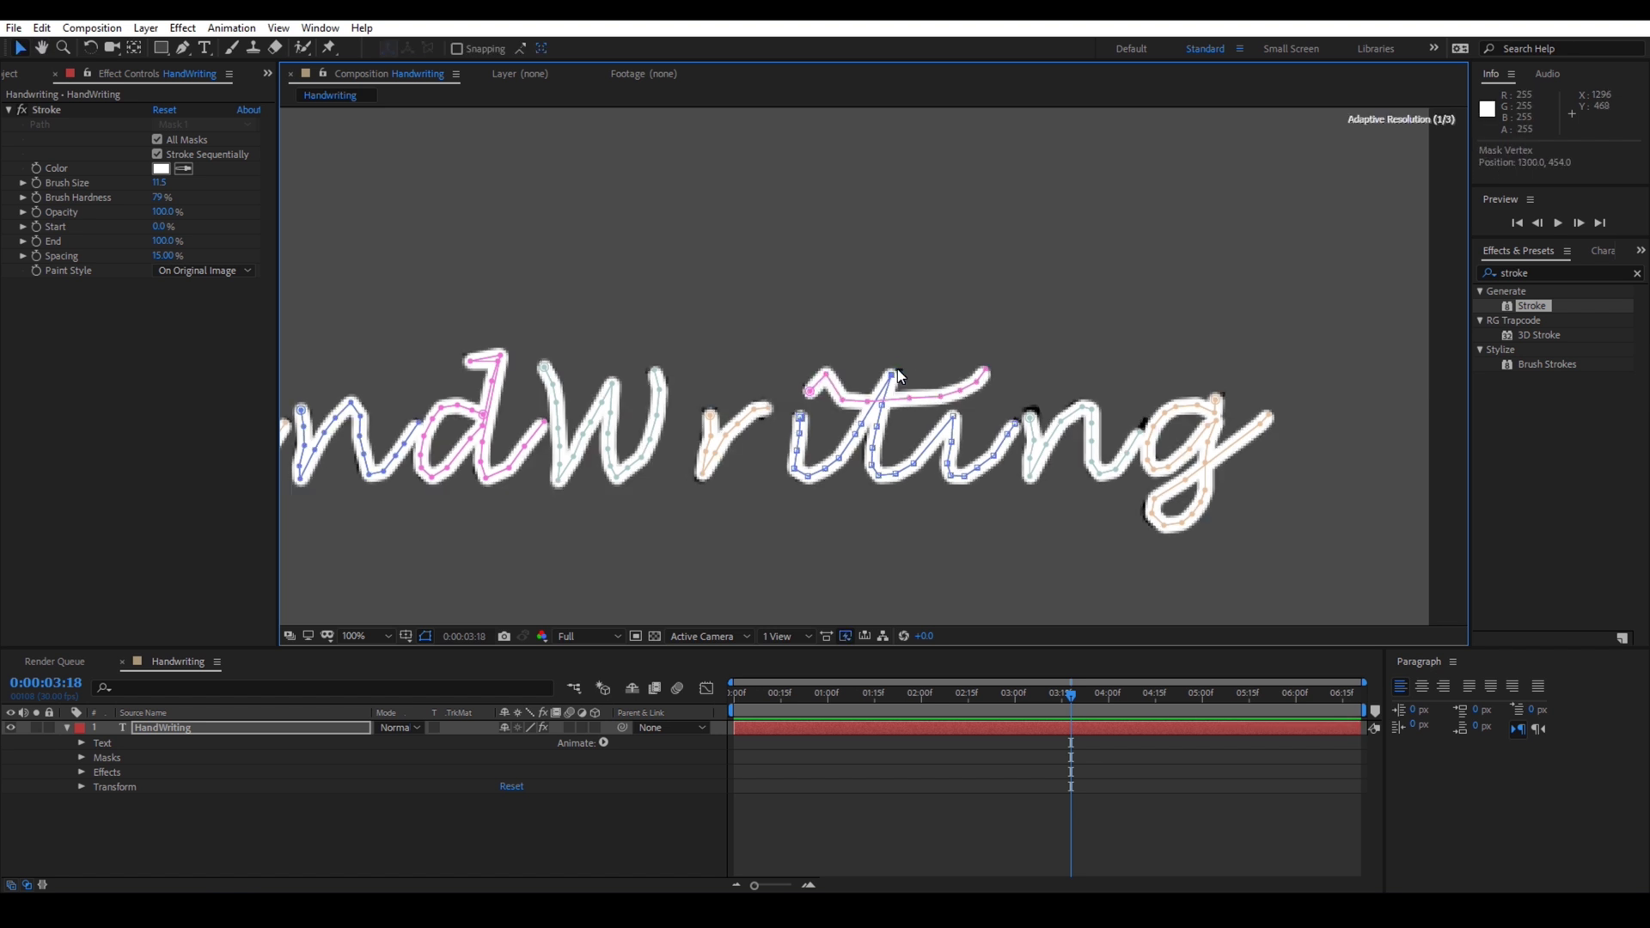
click(1218, 397)
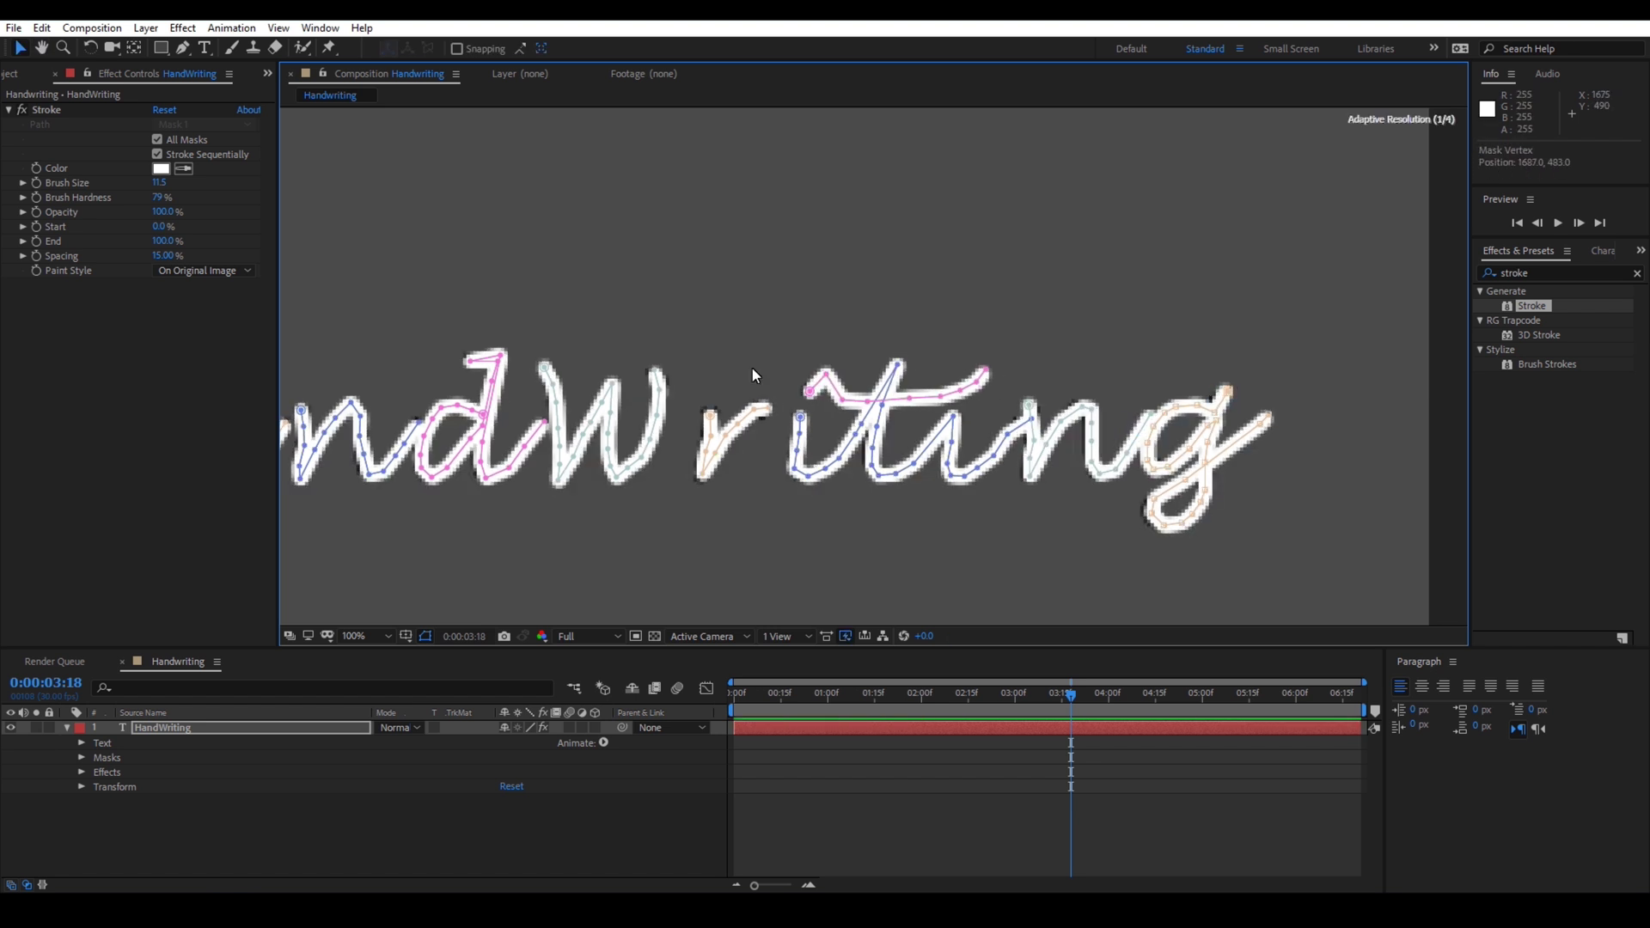
click(564, 339)
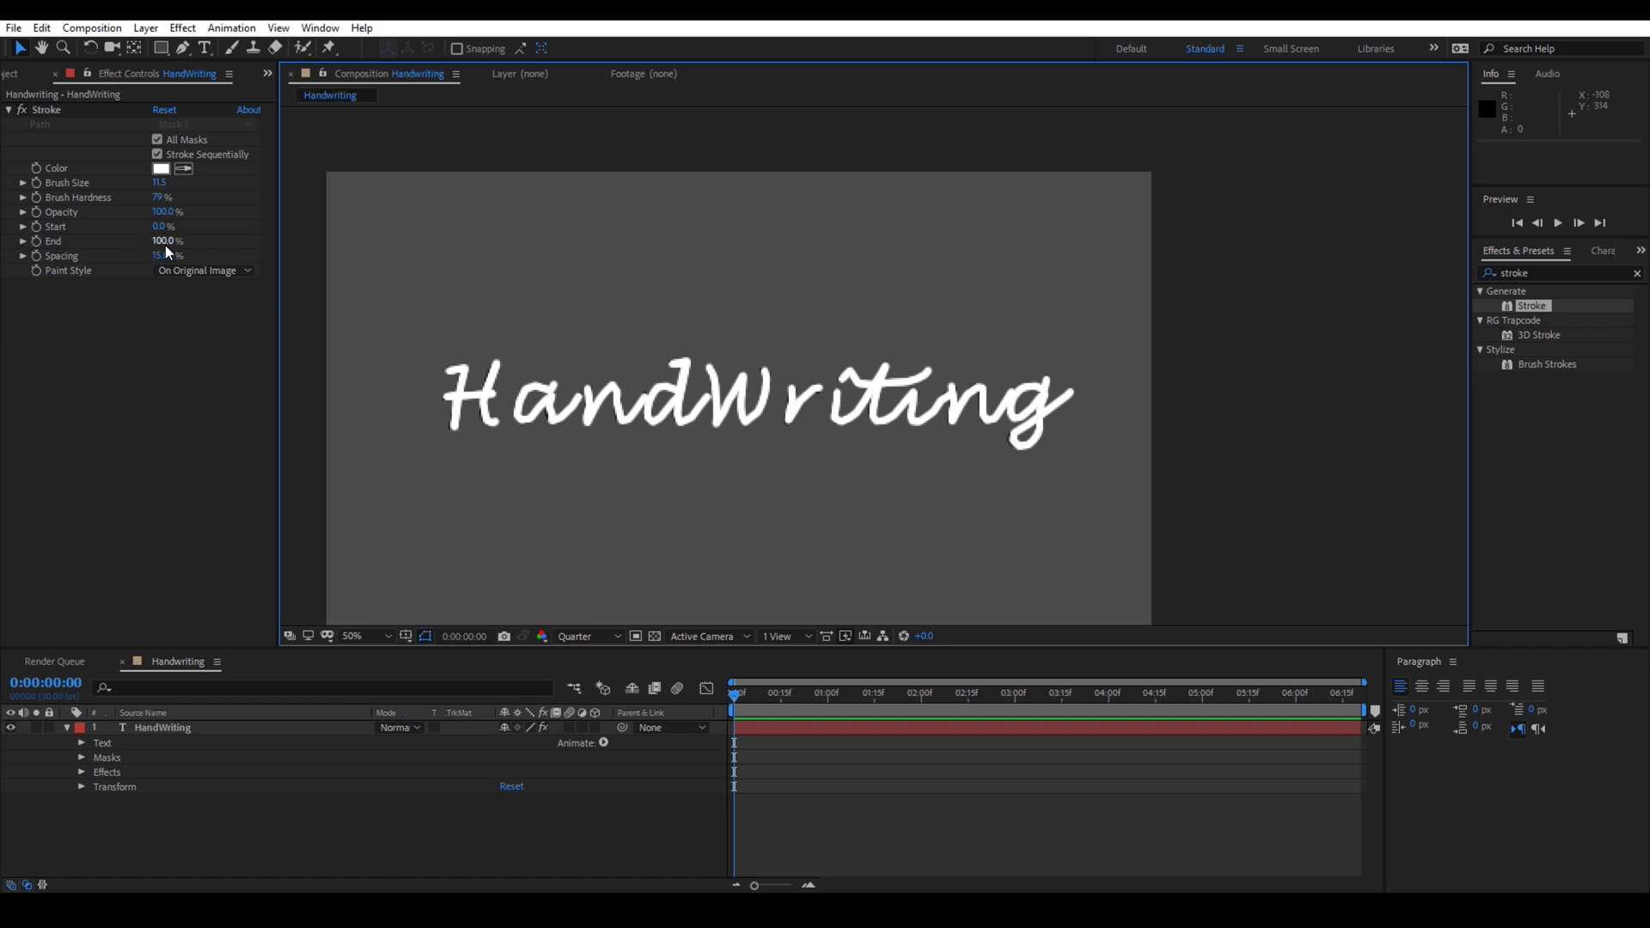
Step: Set Stroke End to 0% at 0:00:00:00 and set its first keyframe
drag(165, 245, 74, 251)
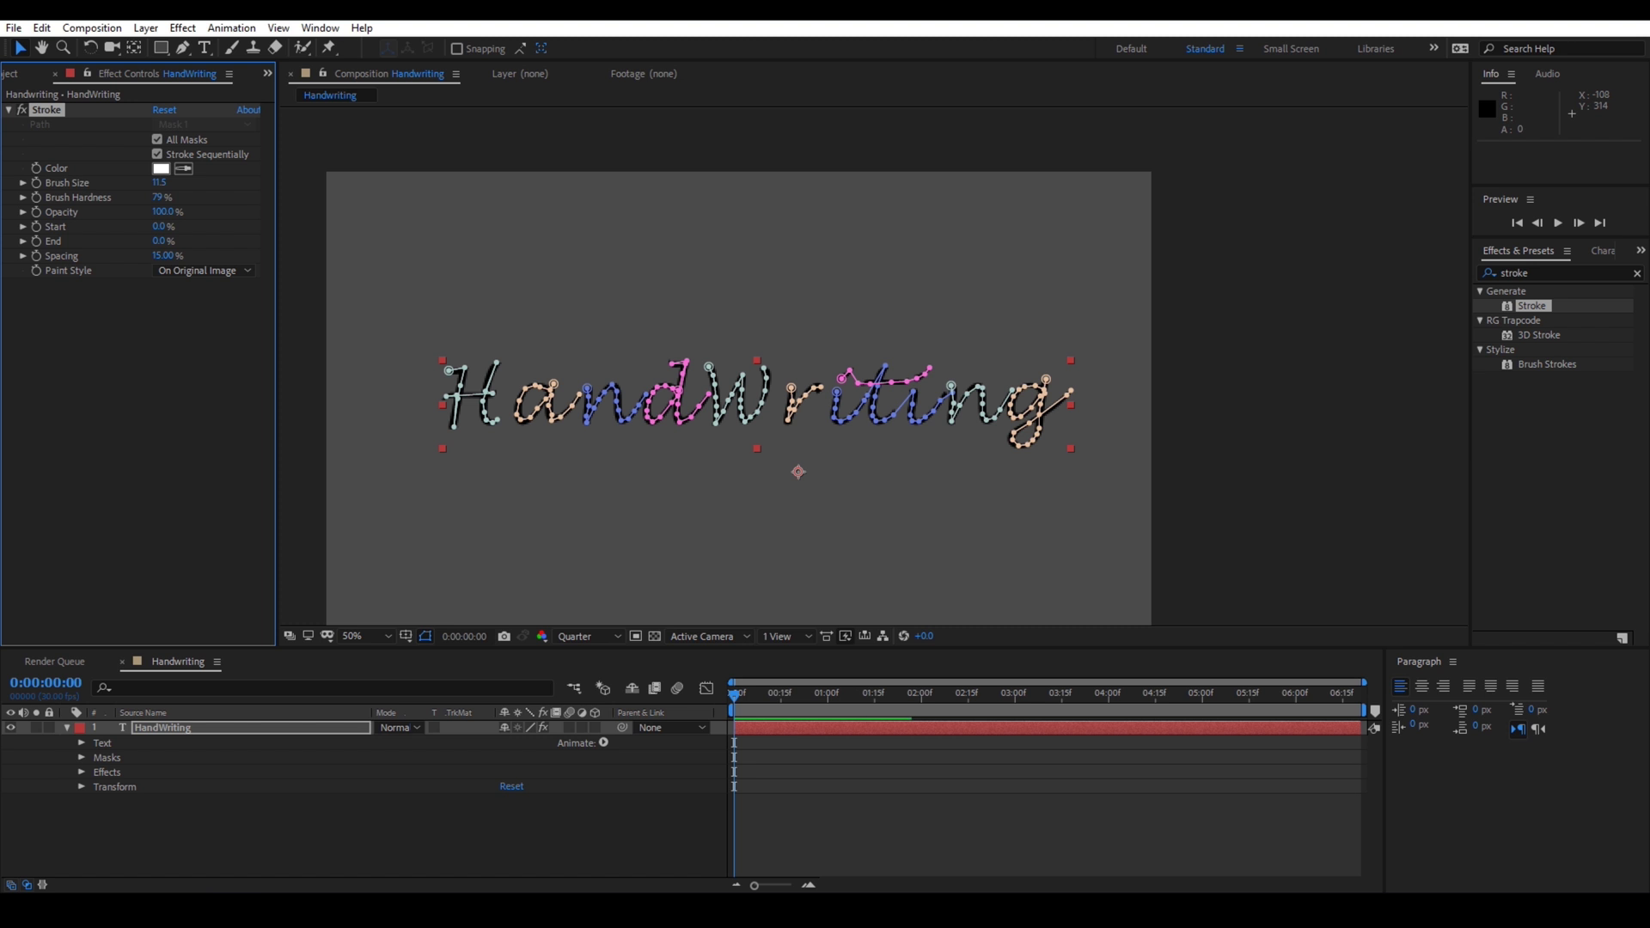
click(147, 385)
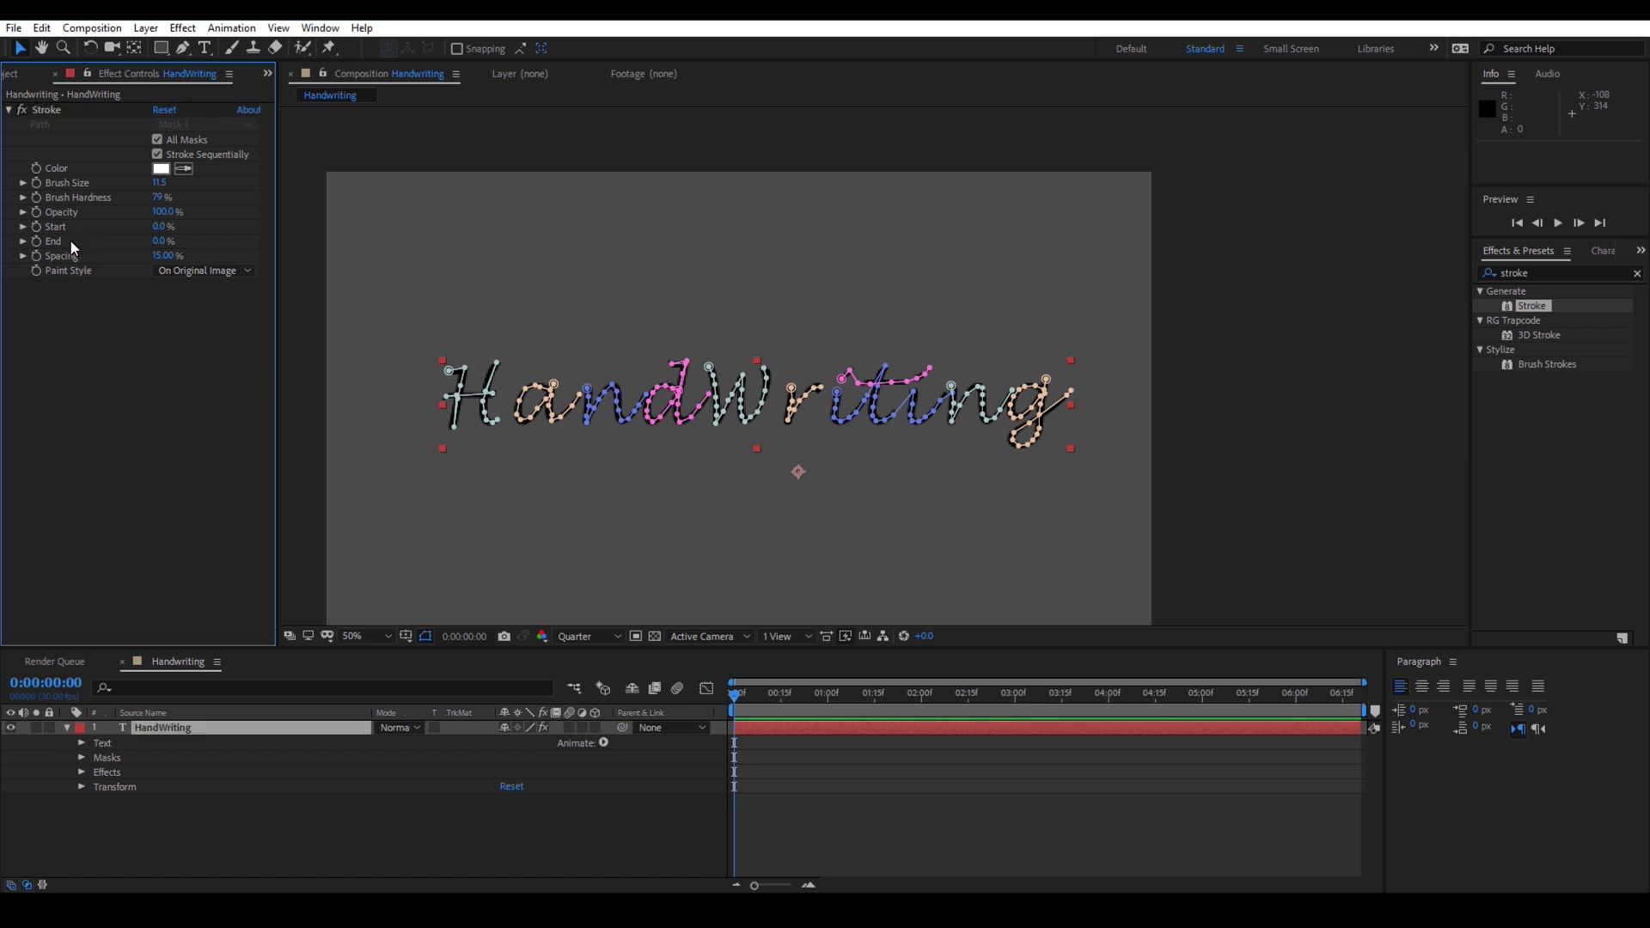
click(36, 243)
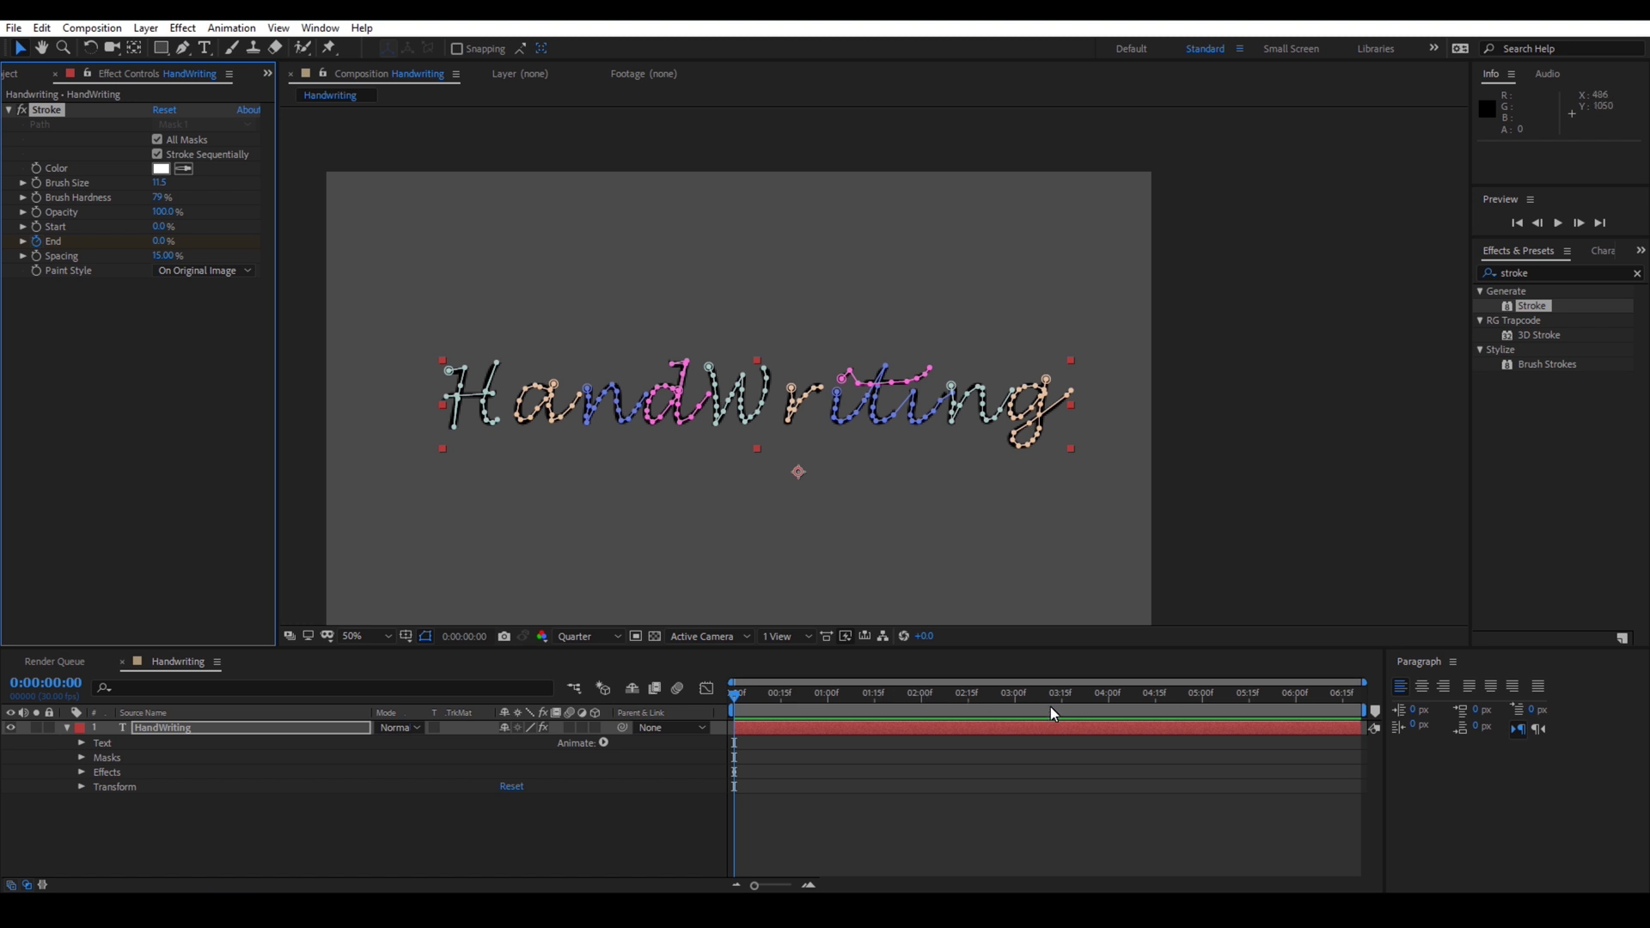
Step: Keyframe Stroke End at 100 at 0:00:03:29
click(1106, 692)
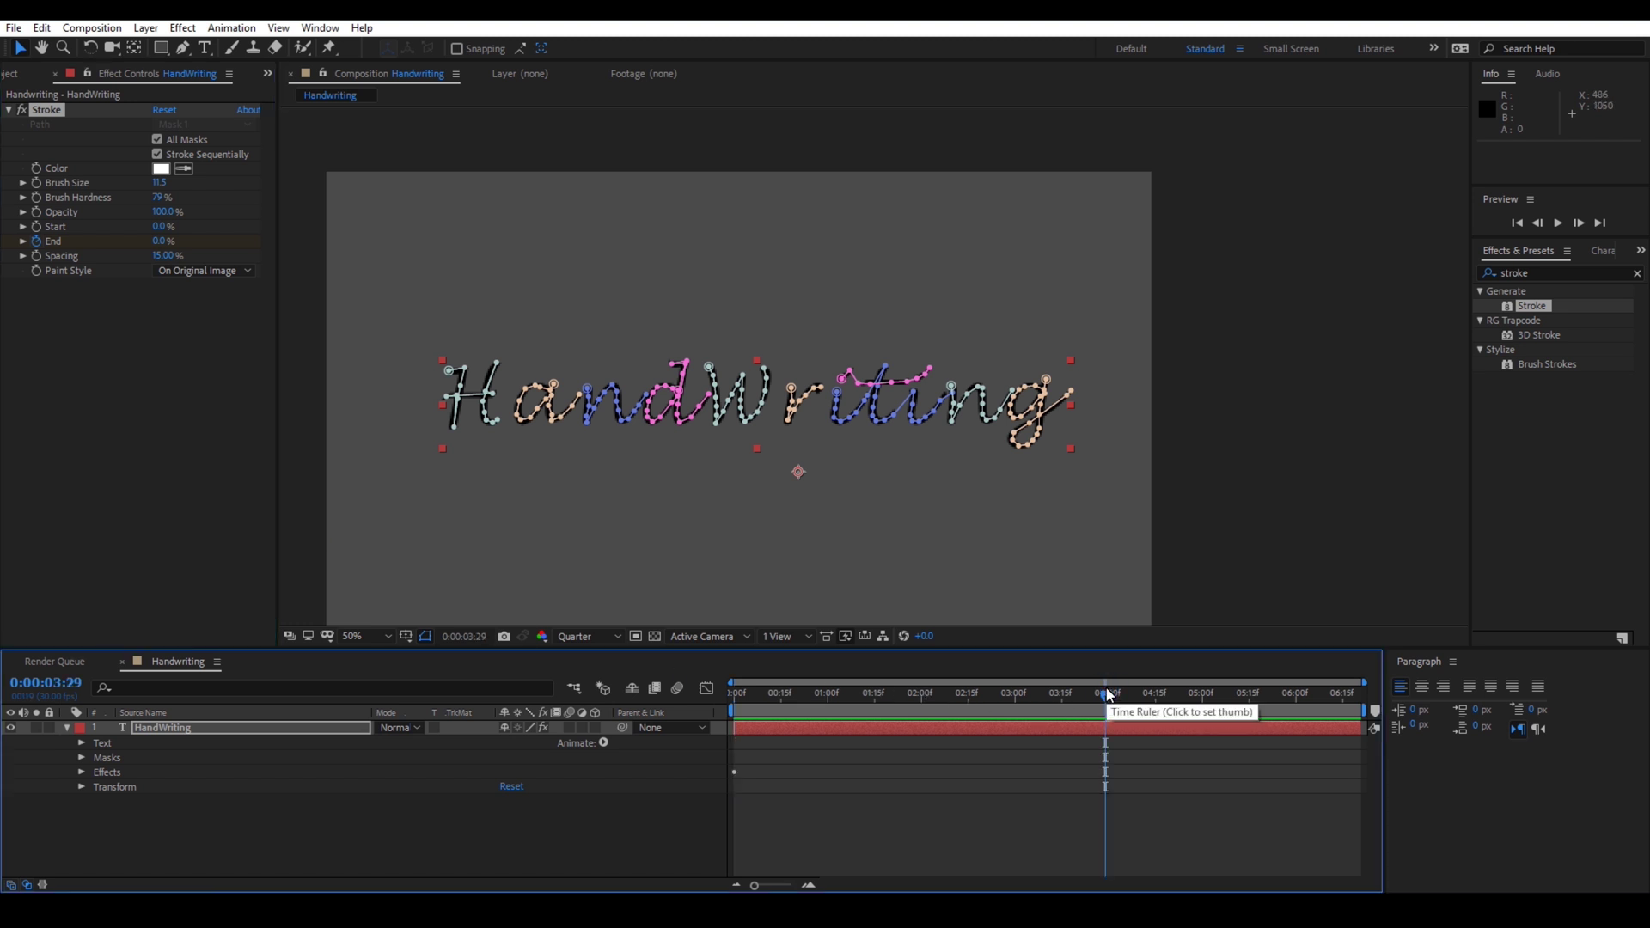
click(1251, 498)
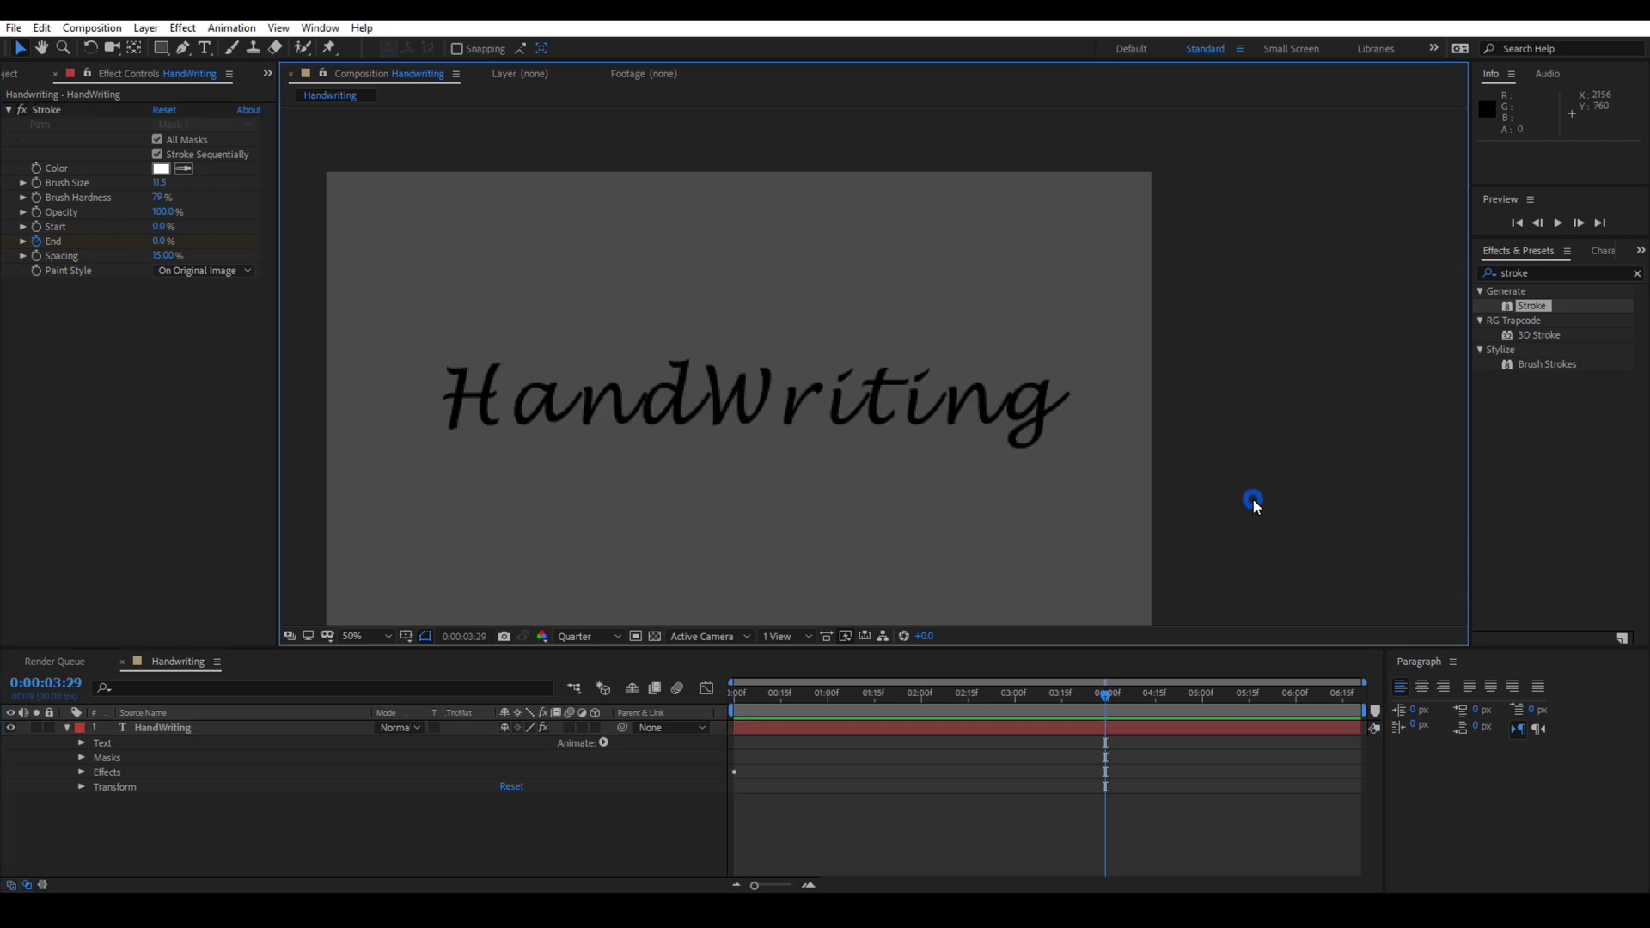
click(160, 241)
text(100)
key(Return)
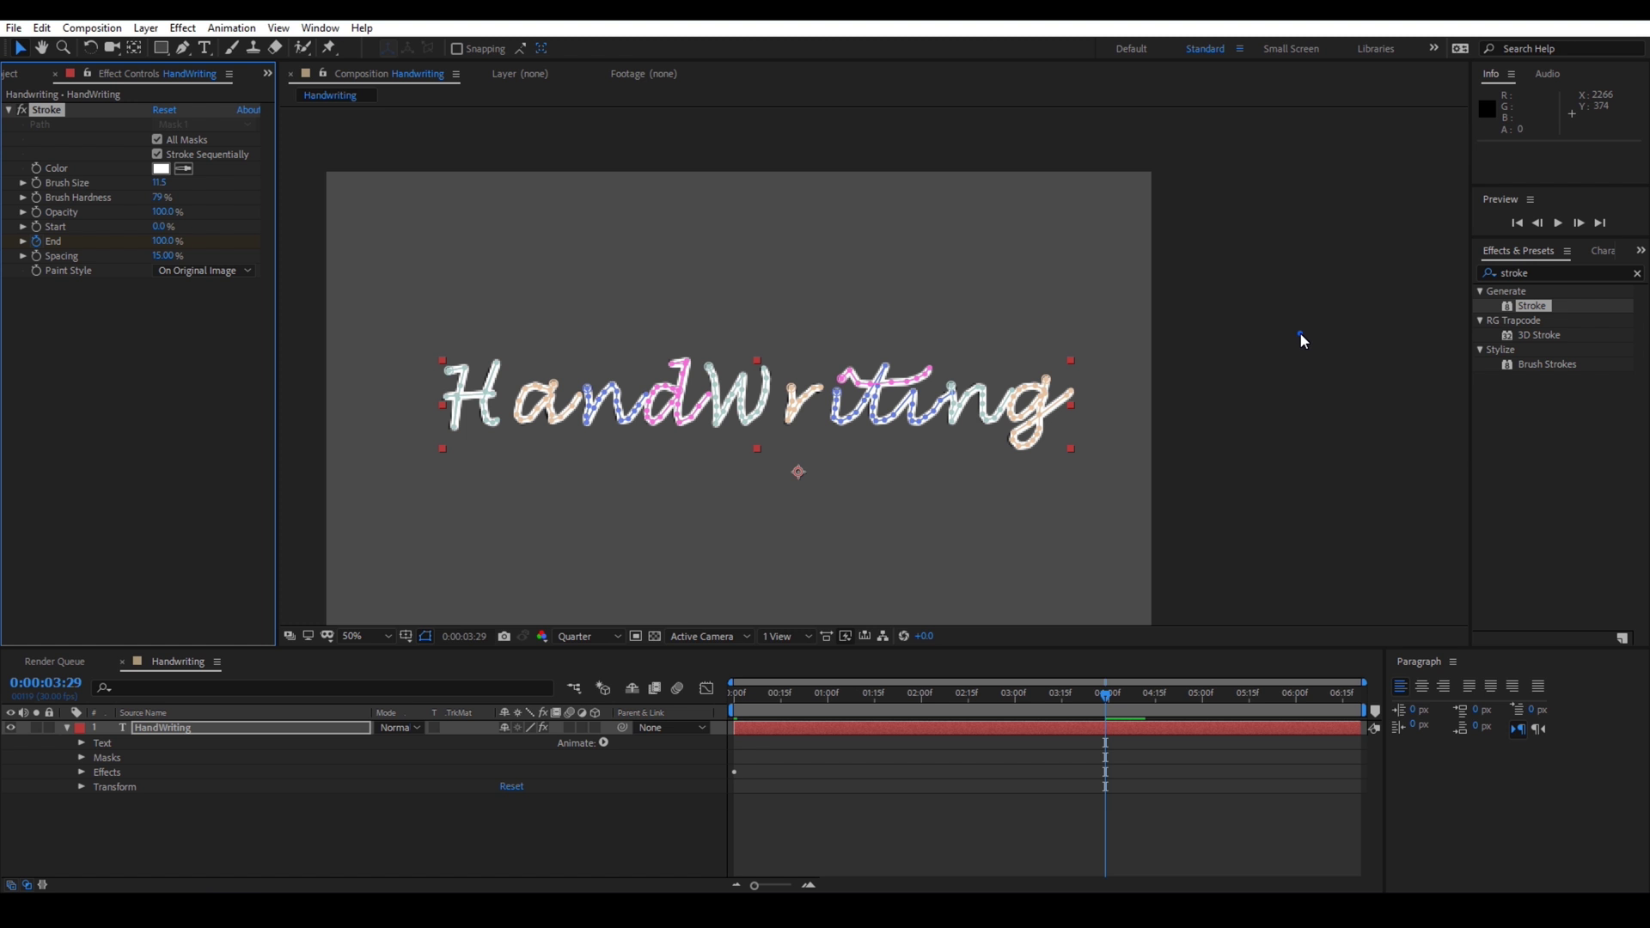
click(1300, 333)
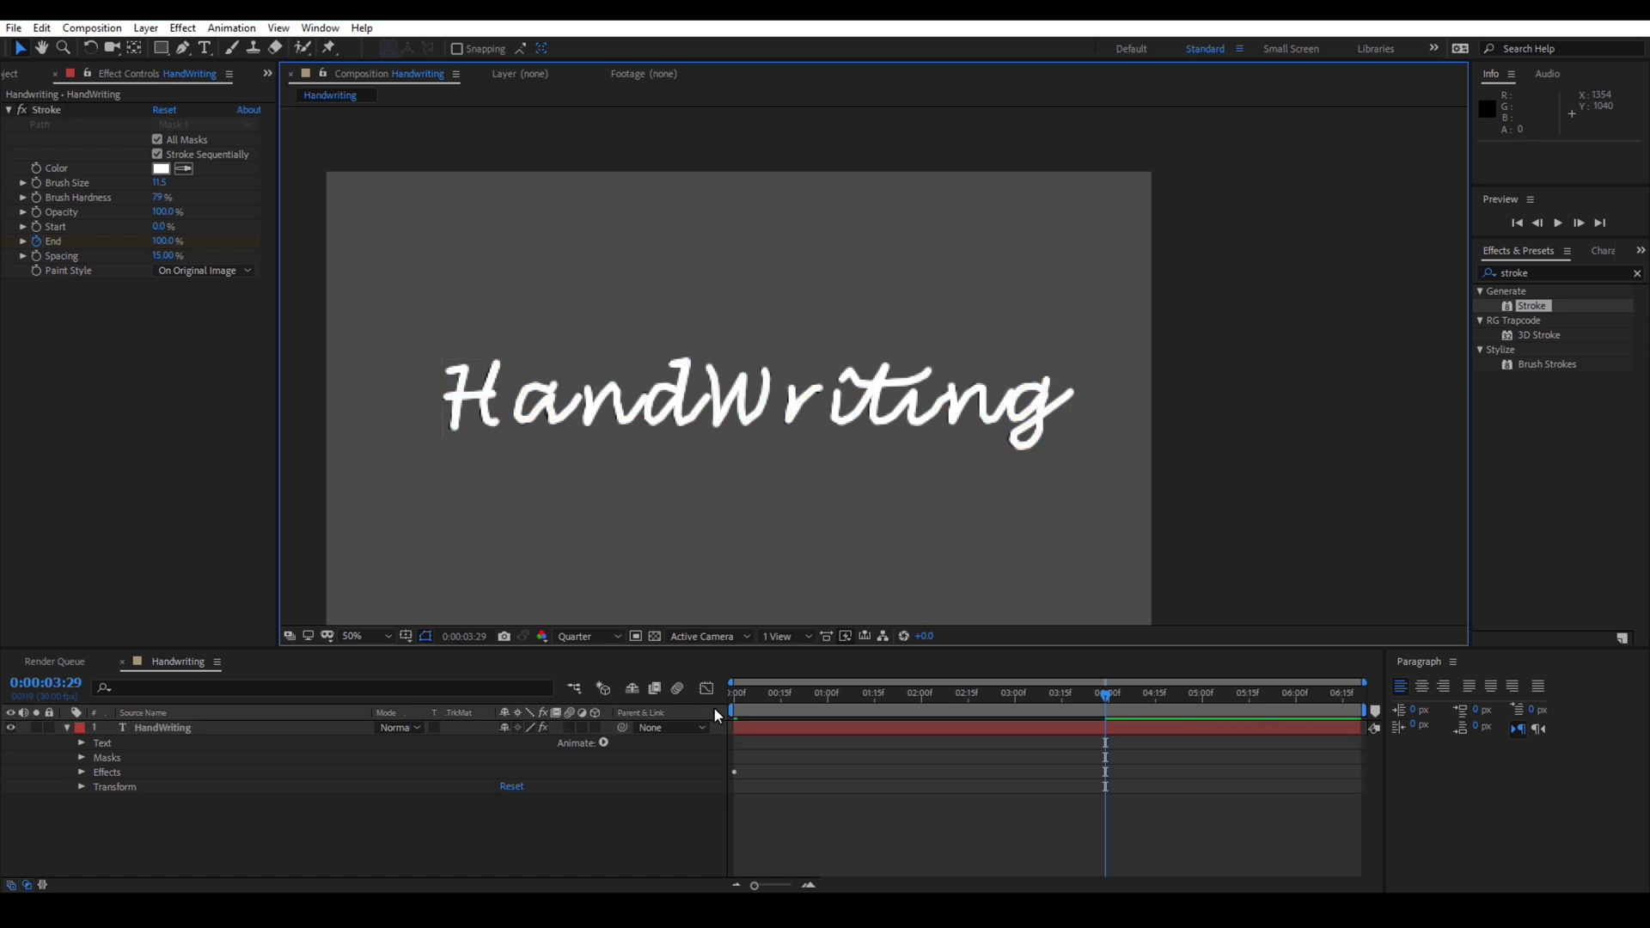
Step: Set the Stroke's Paint Style to Reveal Original Image
click(183, 270)
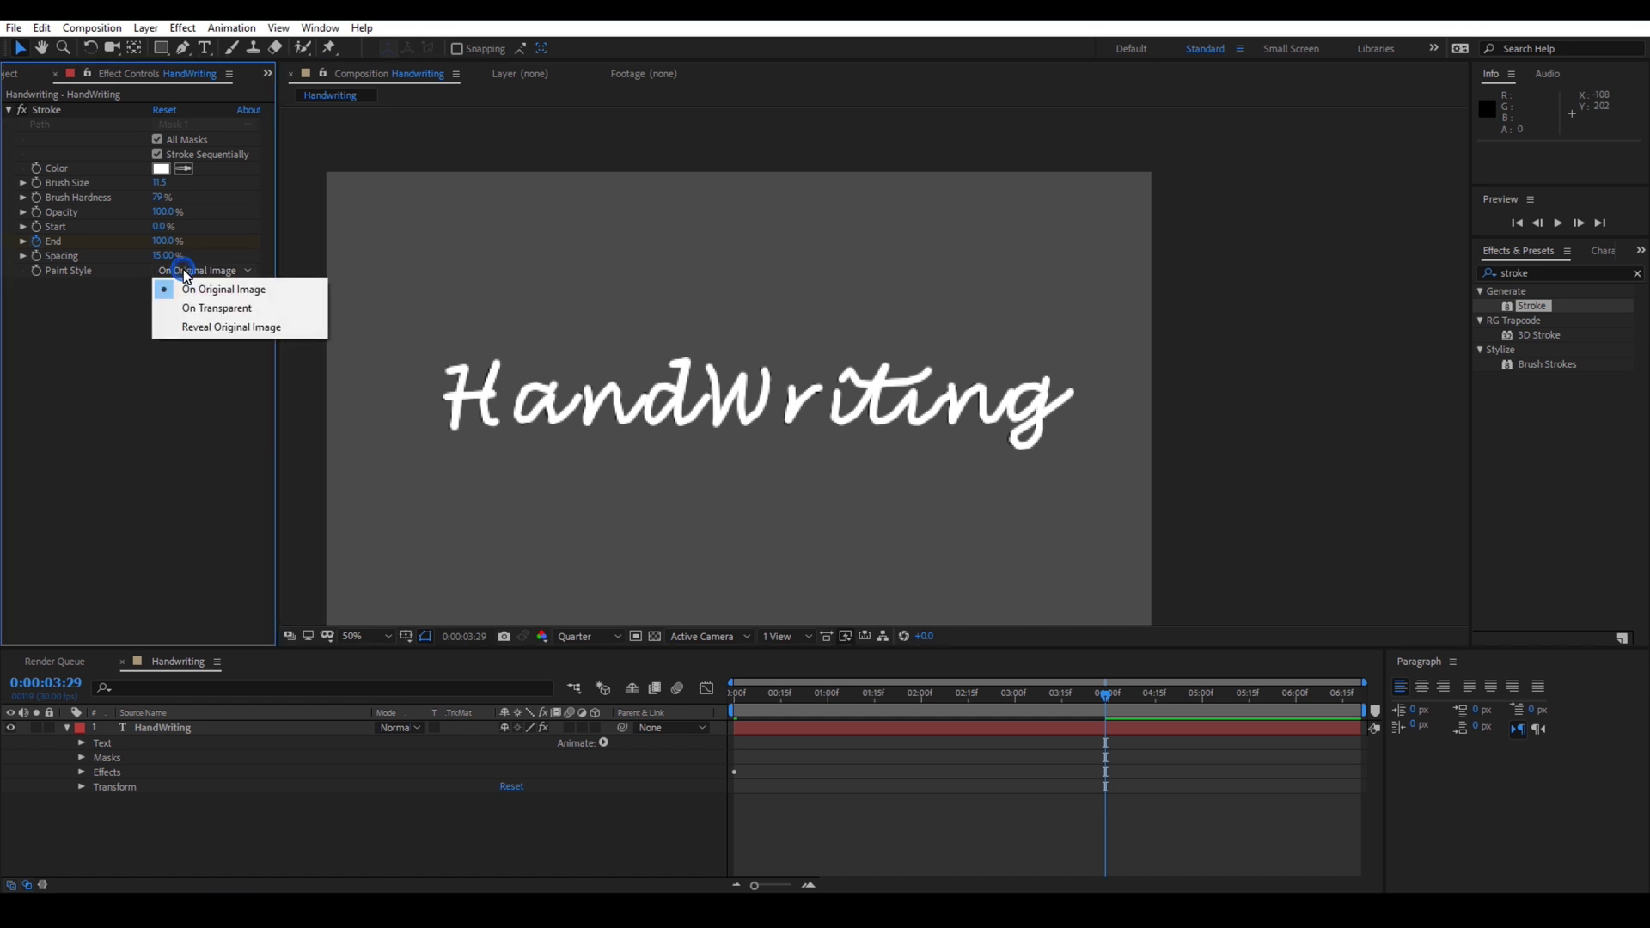
click(197, 327)
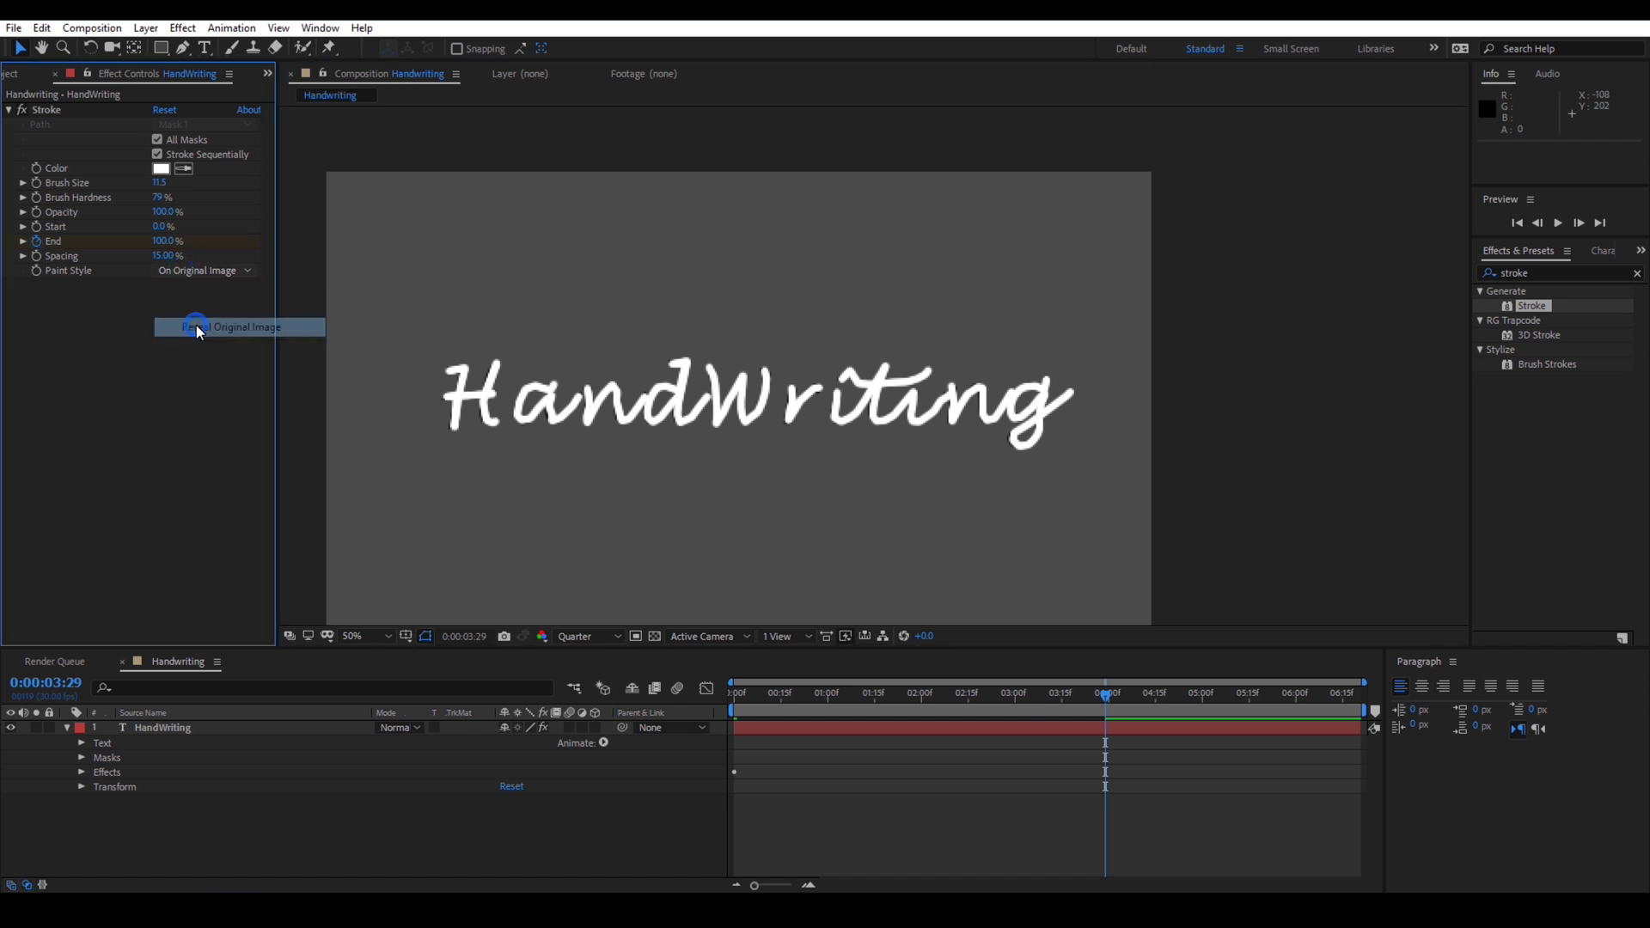
click(281, 362)
Step: Return to 0:00:00:00 and preview the handwriting animation
click(734, 696)
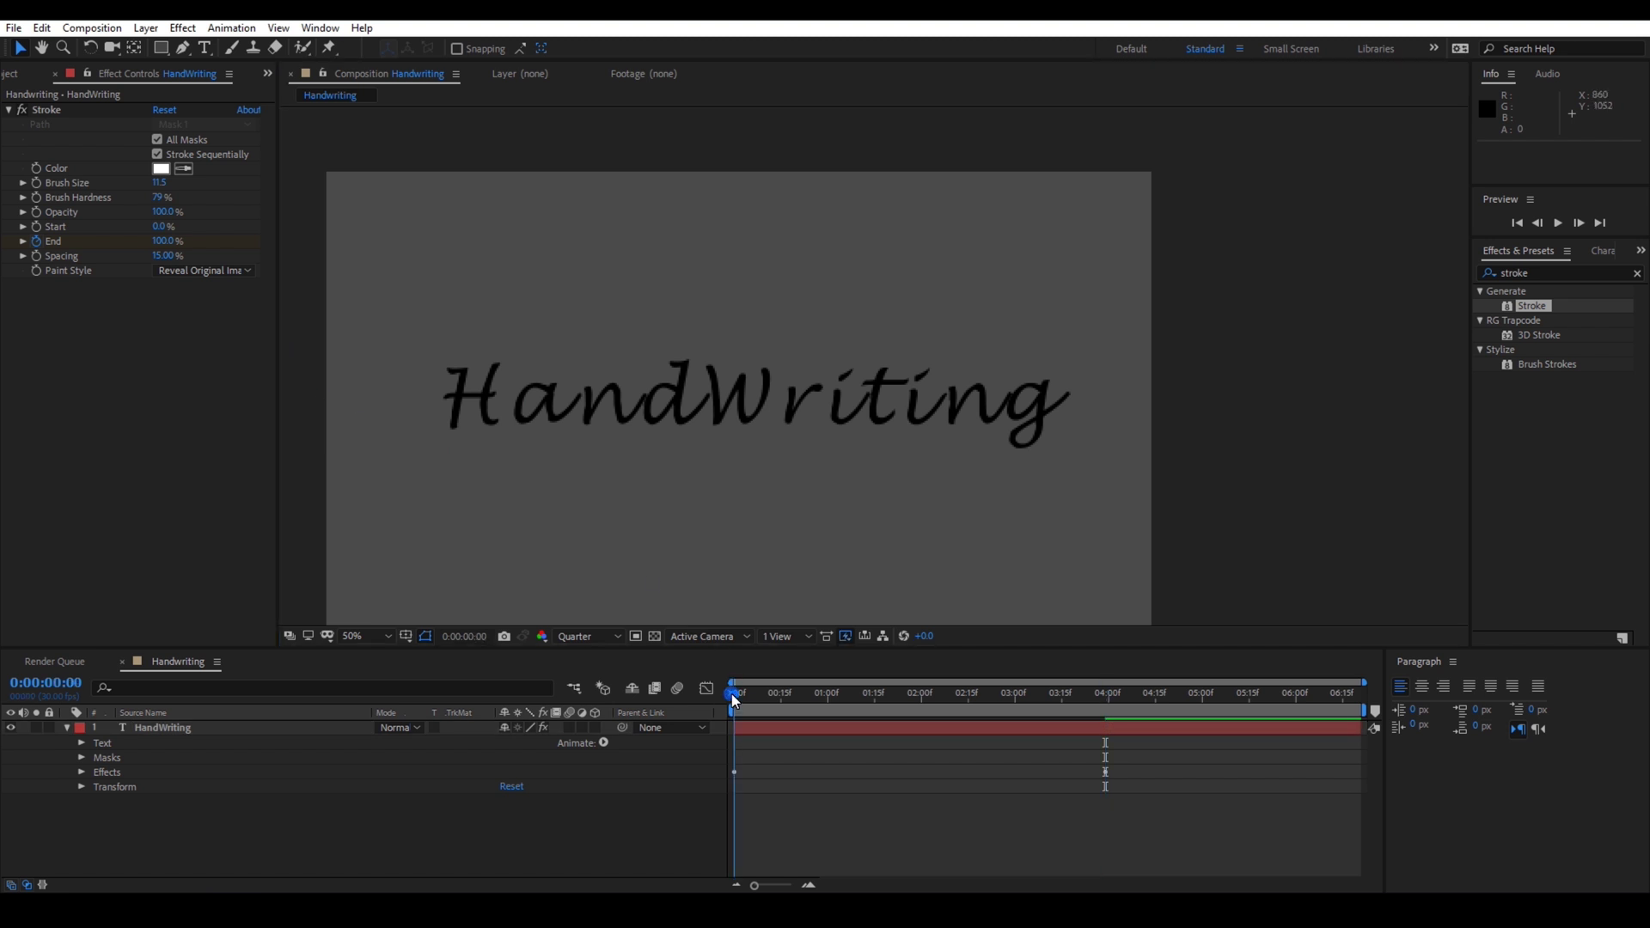
click(732, 695)
key(space)
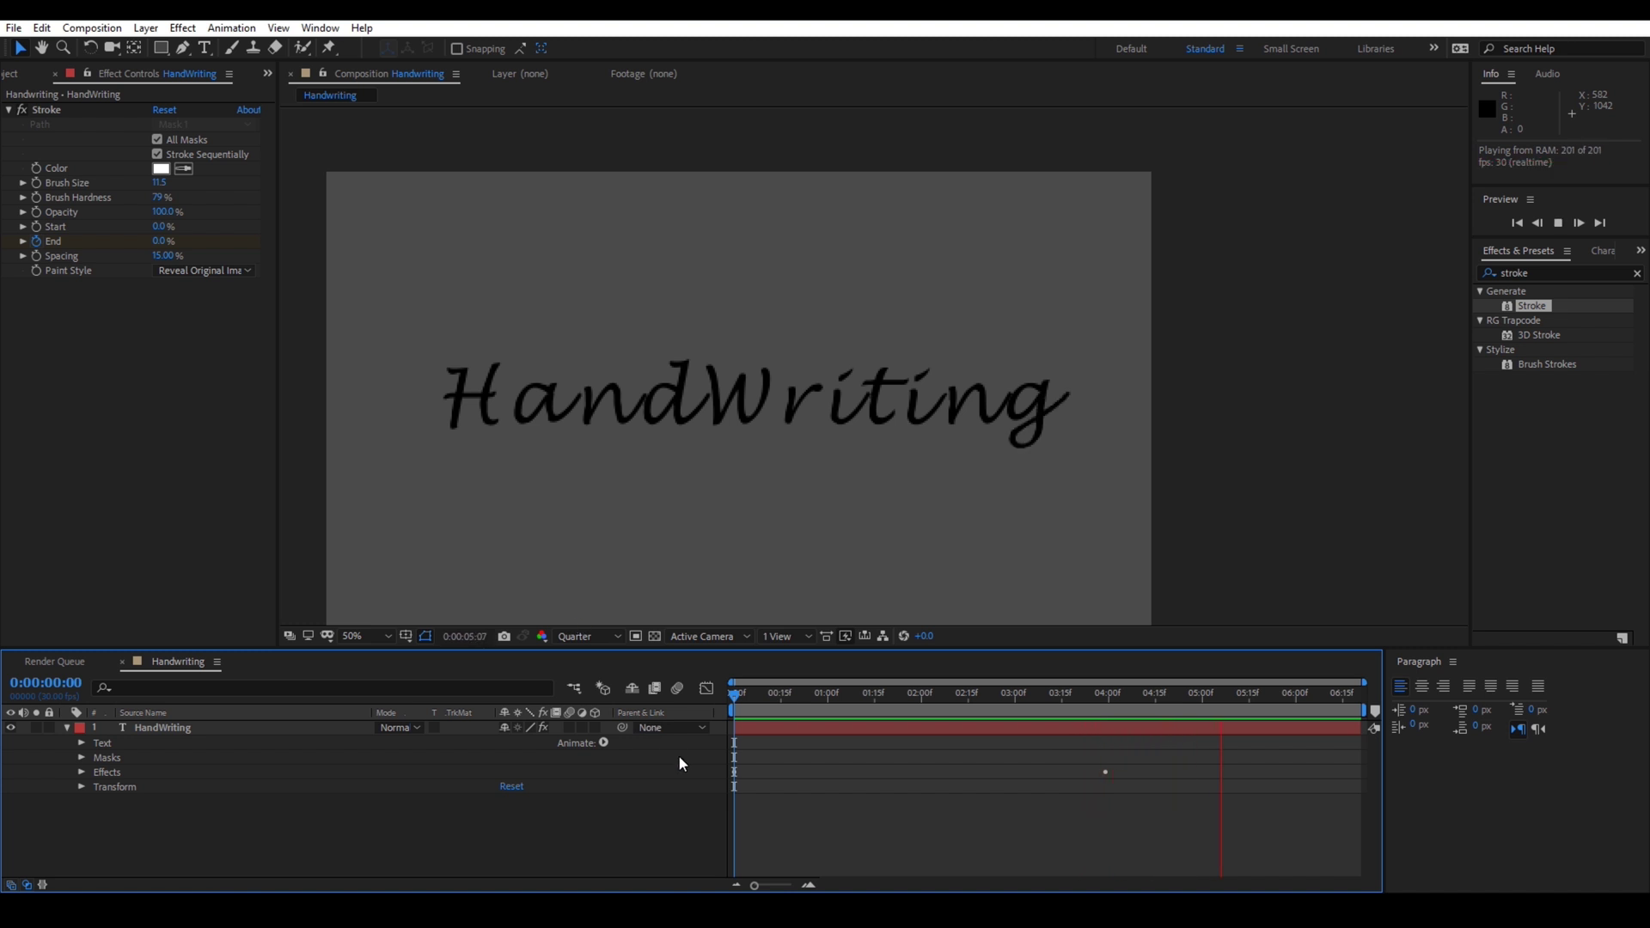
Step: Stop playback, rewind to 0:00:00:00 and replay the write-on preview
click(739, 695)
drag(723, 693, 718, 692)
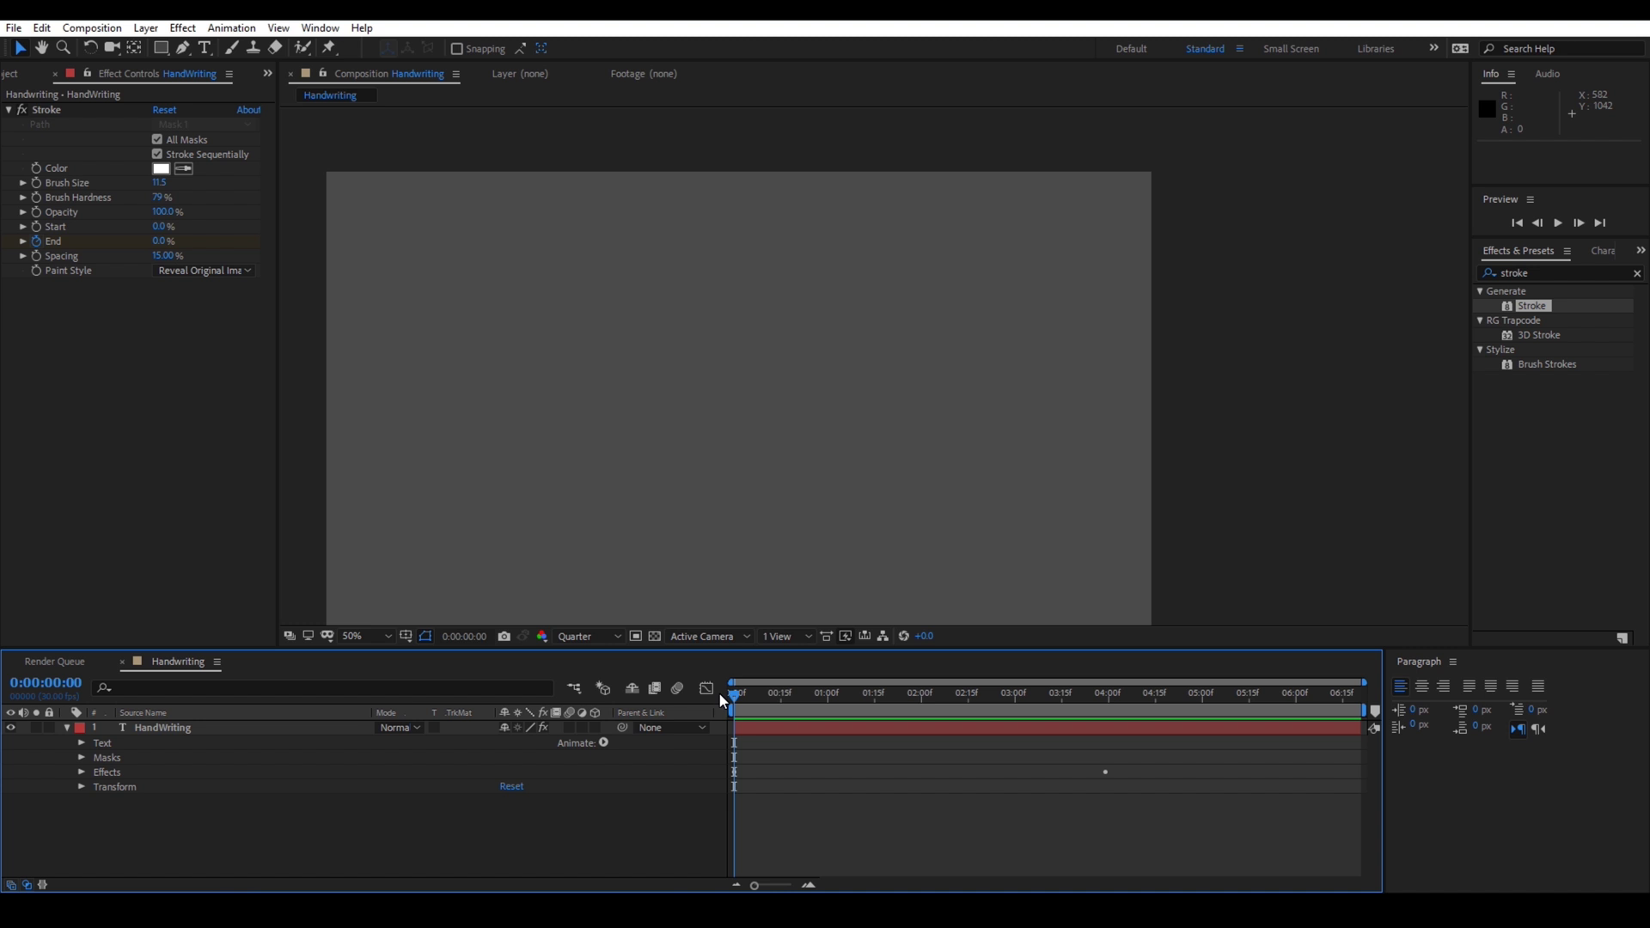
key(space)
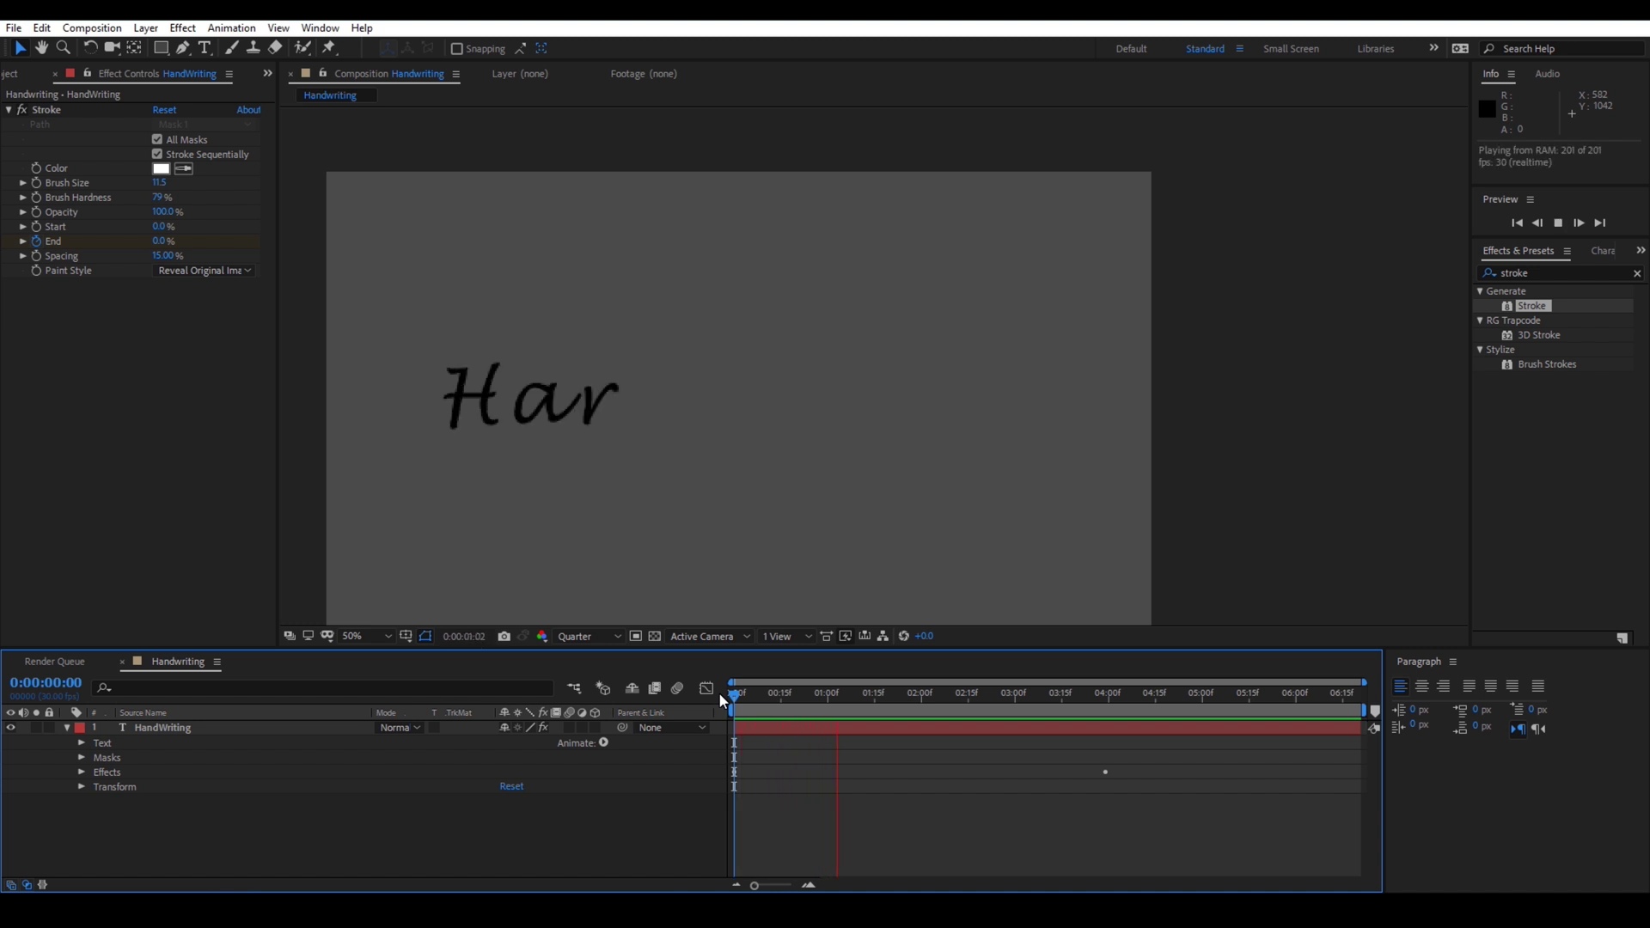